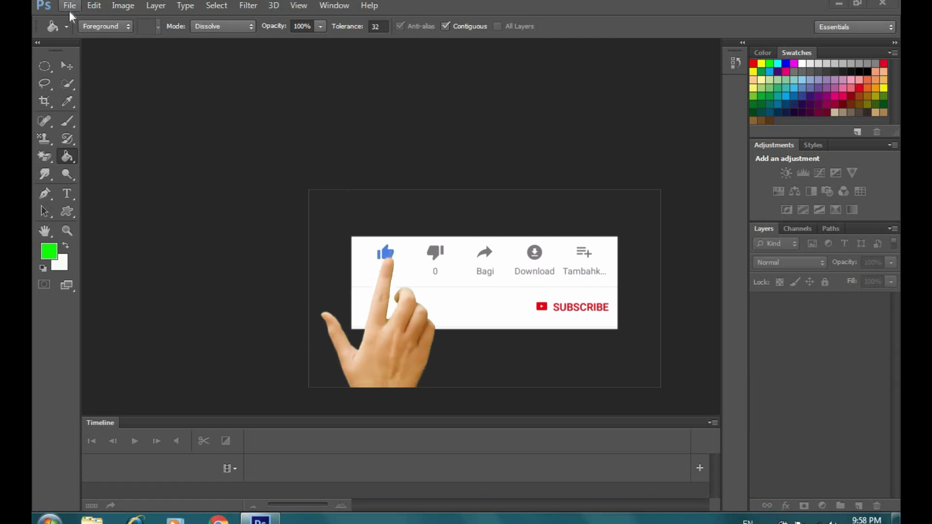
Open the photo cute-white-asian-woman-poses-shy-pink_1150-18873.jpg from the edit folder.
click(69, 6)
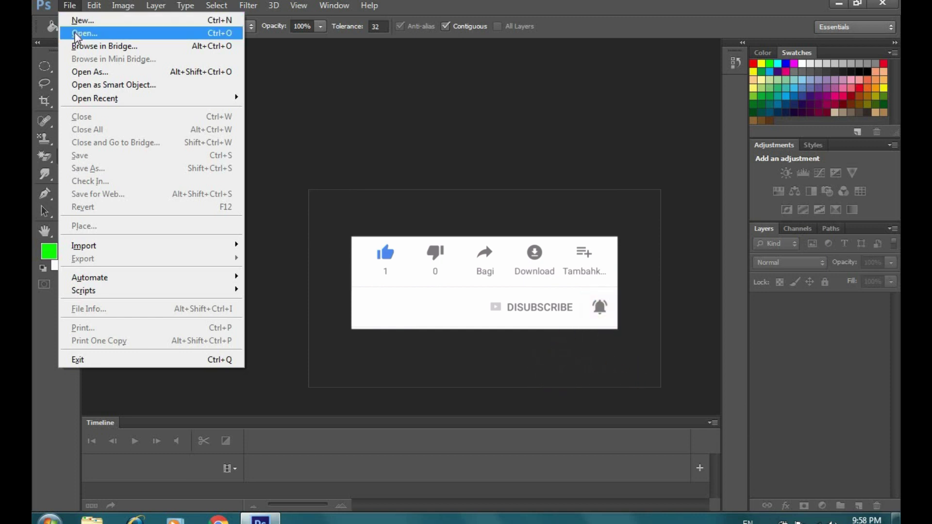
click(75, 34)
drag(641, 142, 641, 197)
click(522, 219)
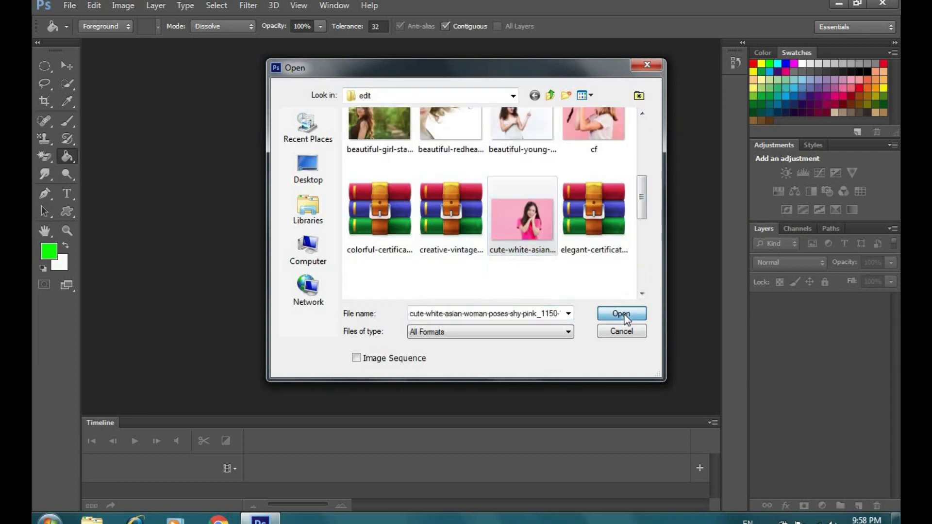
click(624, 316)
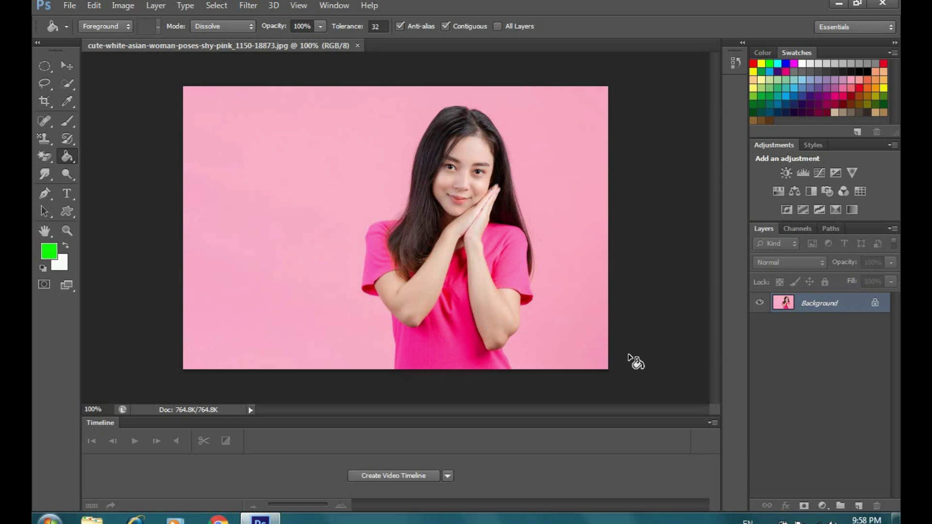
Duplicate the Background layer onto a new layer and hide the original Background.
key(ctrl+j)
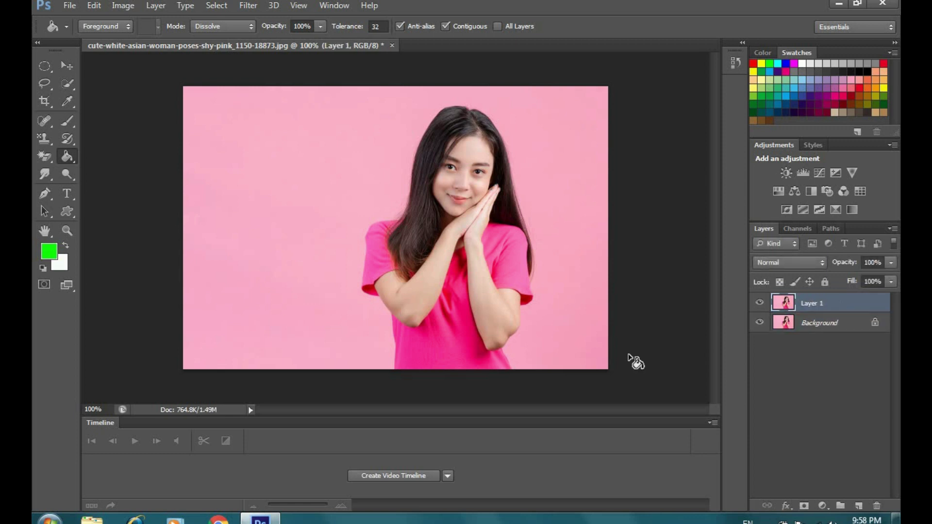
click(759, 323)
Create a new empty layer and move it beneath Layer 1 in the layer stack.
key(ctrl+shift+n)
click(584, 164)
drag(785, 305, 787, 325)
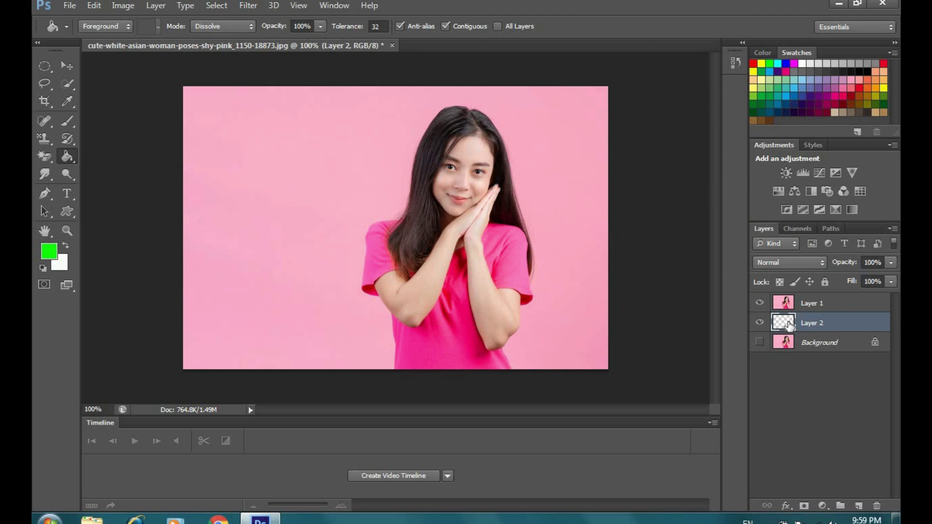
With Layer 1 temporarily hidden, fill Layer 2 with bright green using the Paint Bucket, and make Layer 1 visible and active again.
click(760, 303)
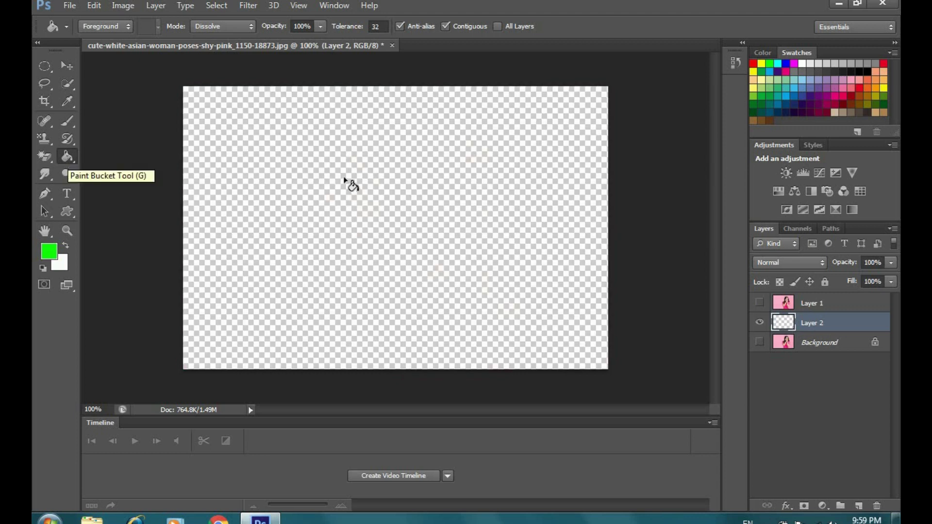
click(355, 172)
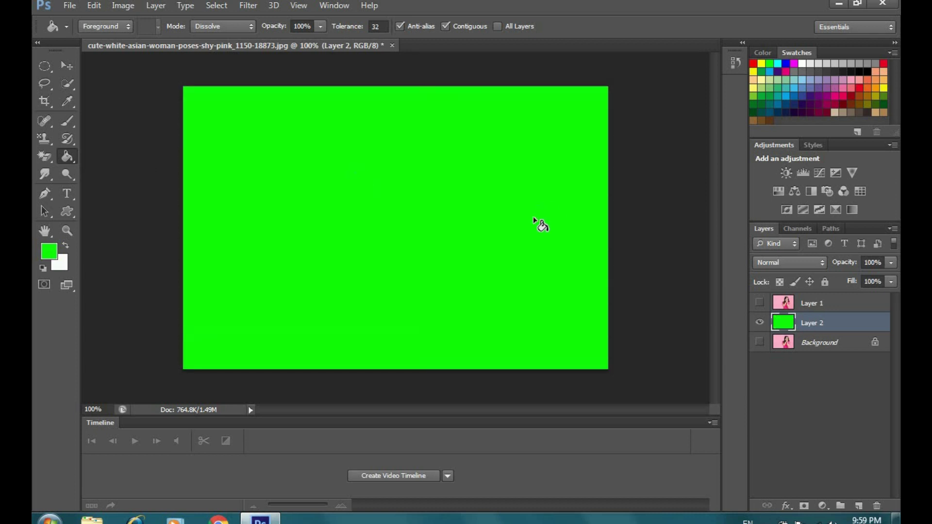
click(760, 303)
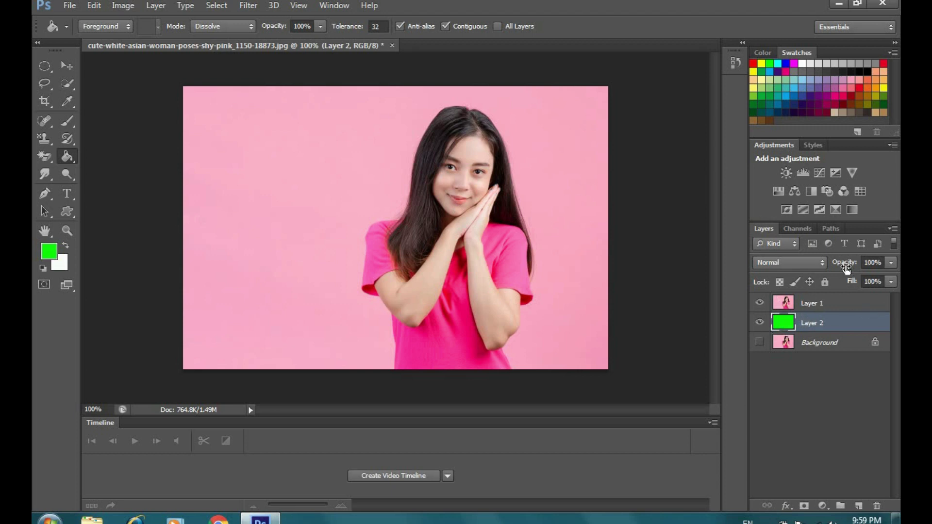
click(802, 303)
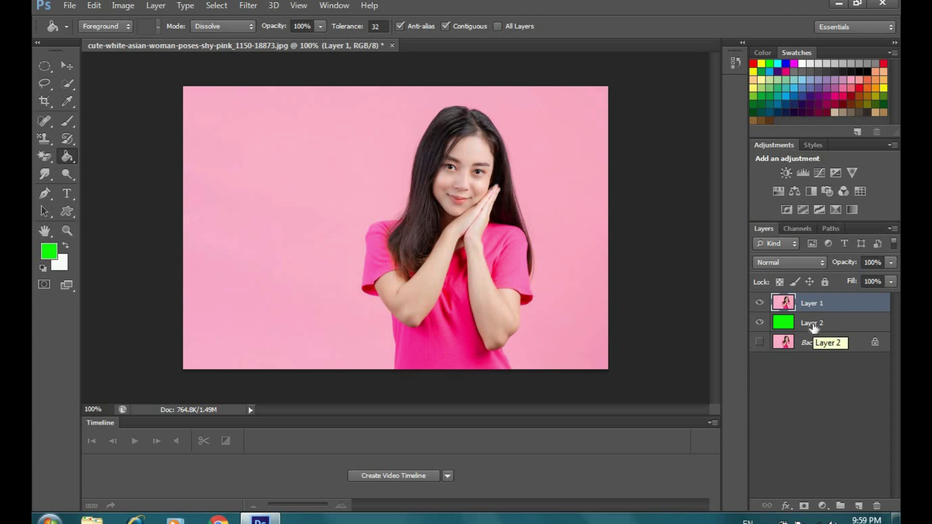
Try lowering Layer 1's opacity to 50% and below in Normal mode over the green layer, and return it to 100%.
click(892, 264)
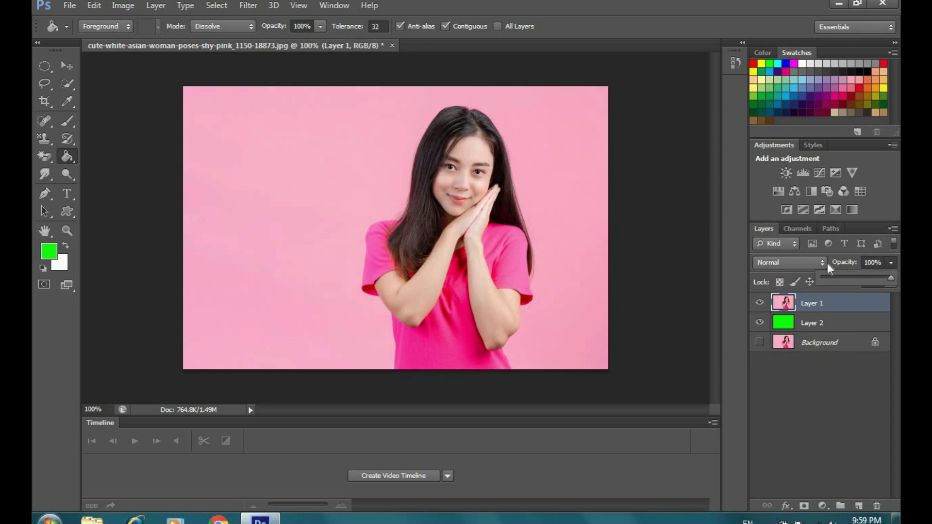
drag(887, 278, 864, 278)
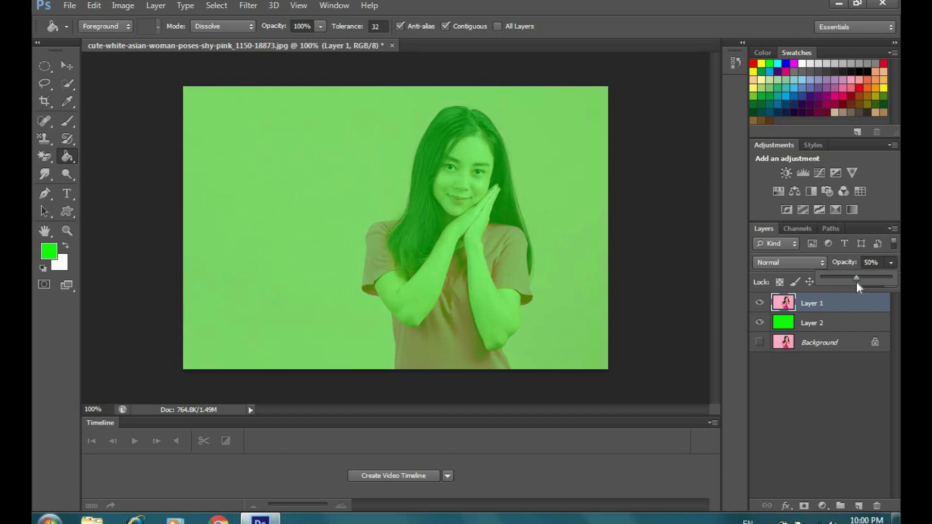
drag(843, 280, 821, 286)
drag(855, 281, 899, 290)
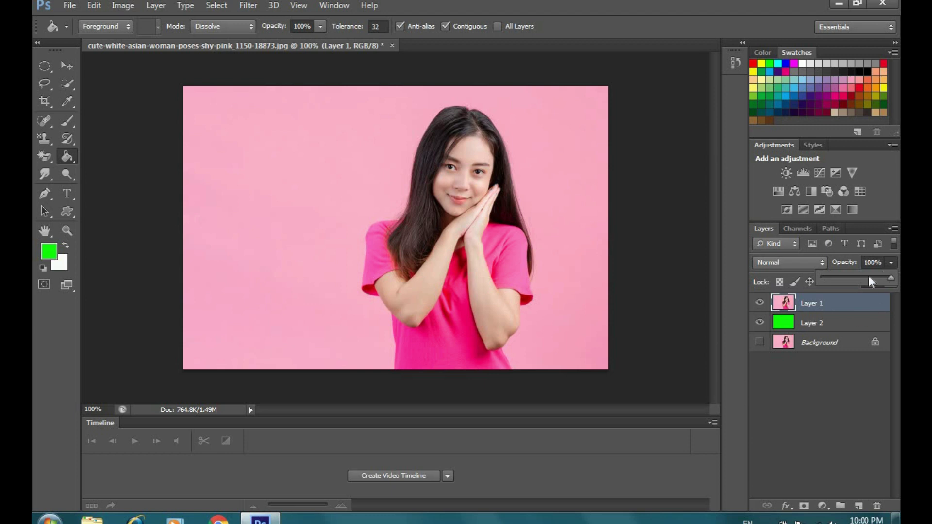
Set Layer 1's blend mode to Dissolve and reduce its opacity to 84%.
click(797, 261)
click(767, 12)
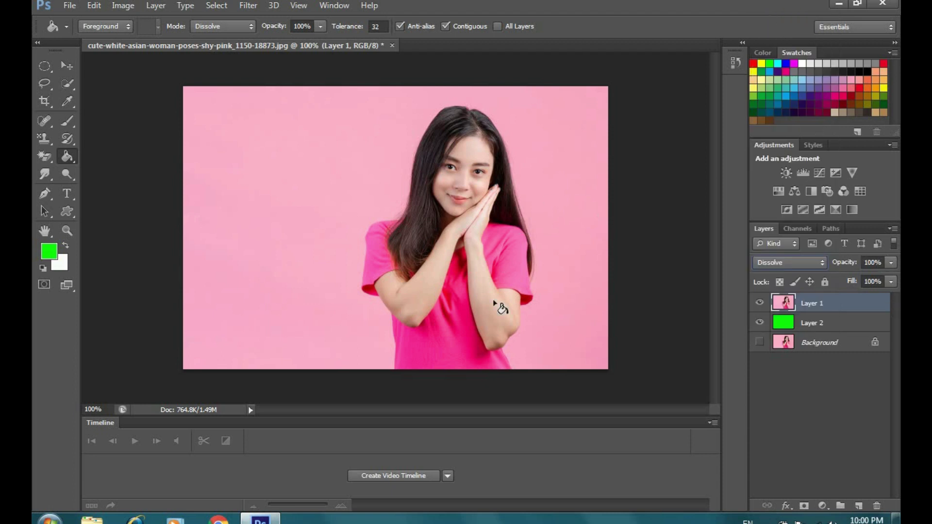
click(891, 263)
drag(884, 282, 880, 278)
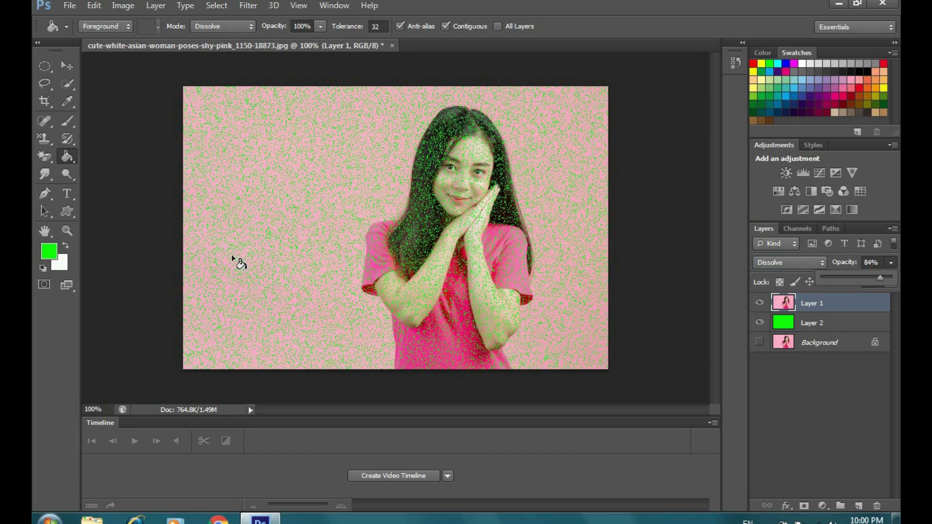
Enlarge the portrait to inspect the Dissolve effect, lower Layer 1's opacity to 41% and below, and restore it to 100%.
click(66, 232)
drag(488, 222, 507, 221)
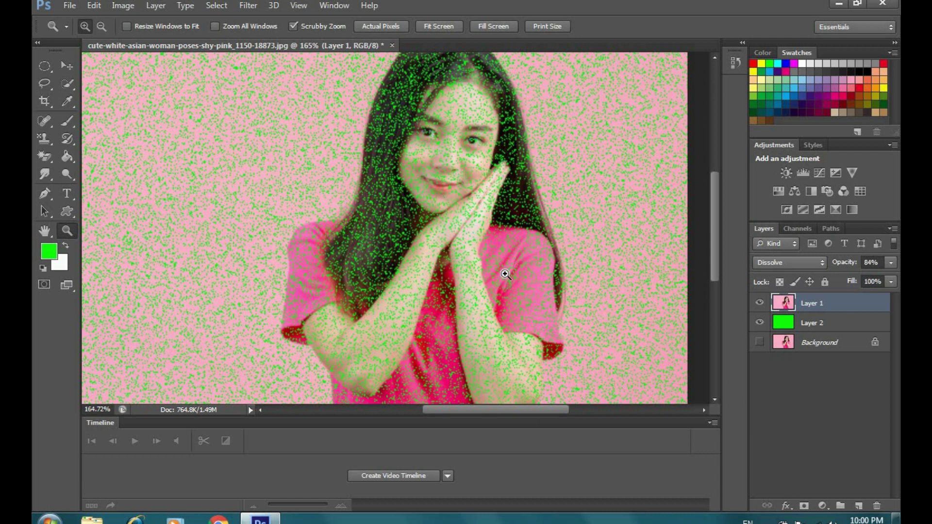
scroll(618, 231, up, 1)
click(891, 262)
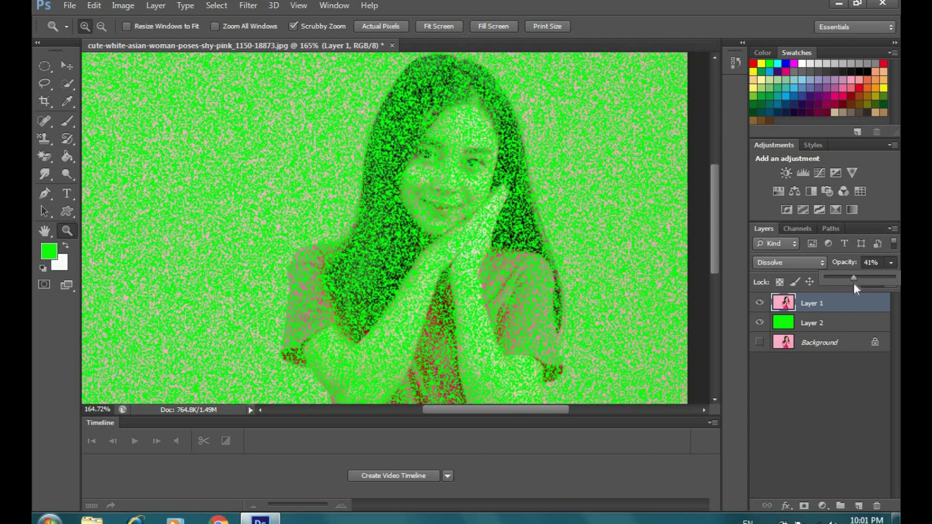
drag(853, 281, 823, 284)
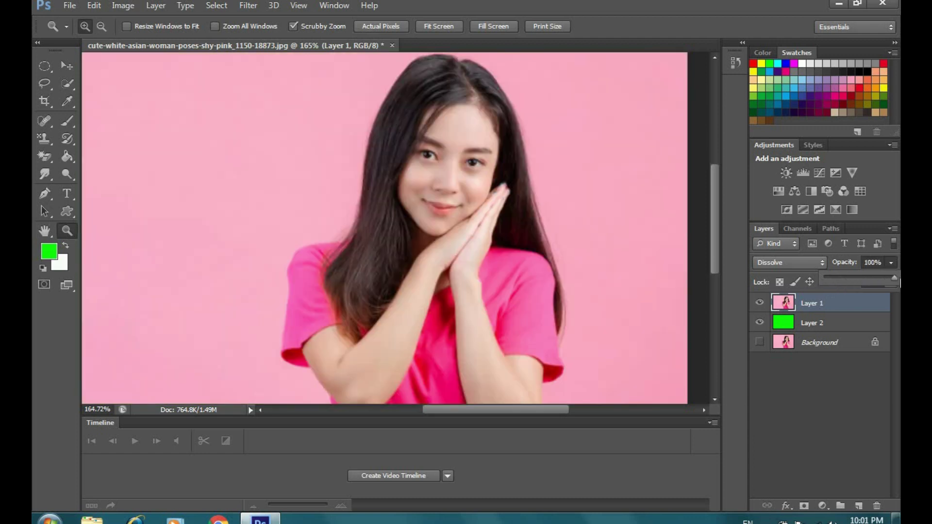
click(787, 262)
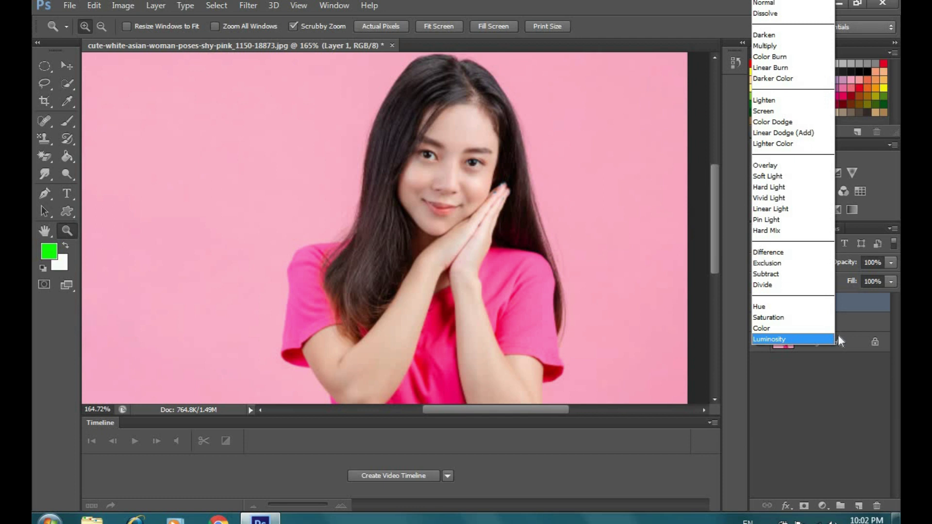
click(714, 211)
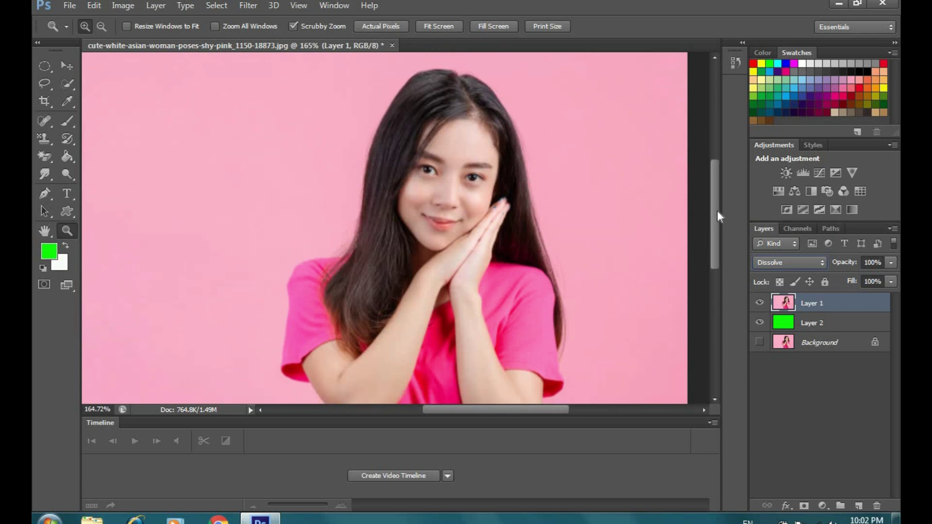
click(773, 266)
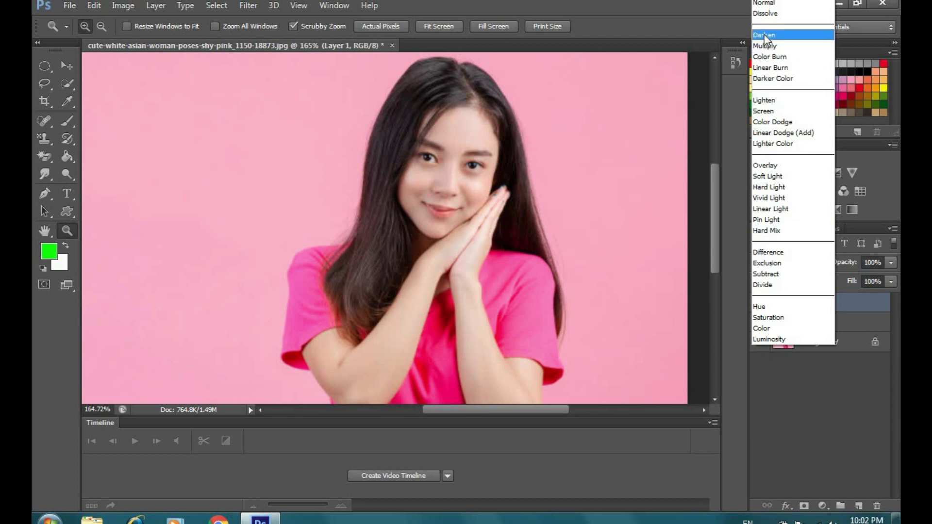
click(740, 173)
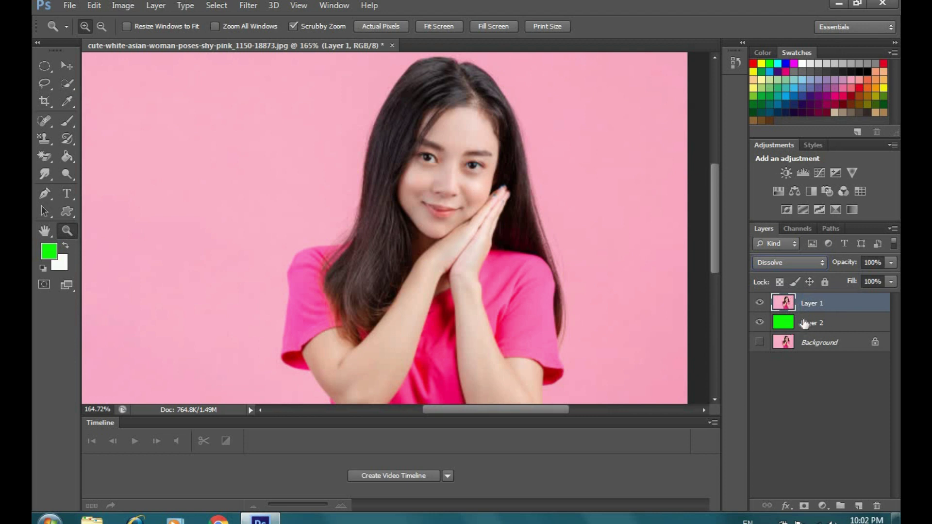
Set Layer 1's blend mode to Darken, try it at 51% opacity, and return the opacity to 100%.
click(788, 260)
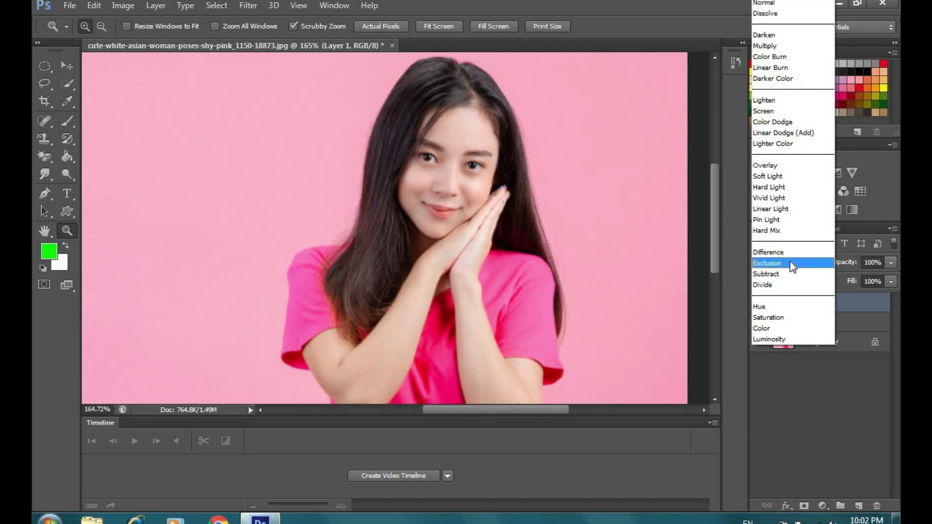
click(783, 34)
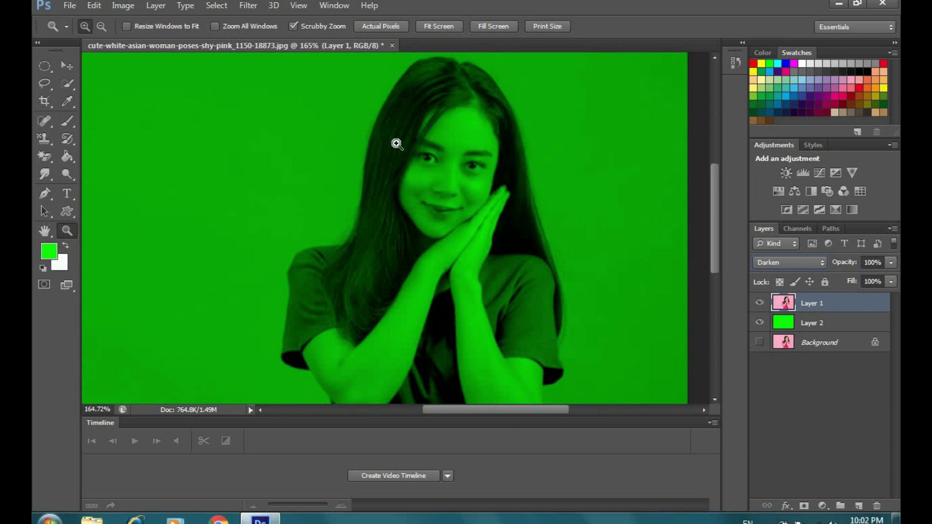
click(890, 262)
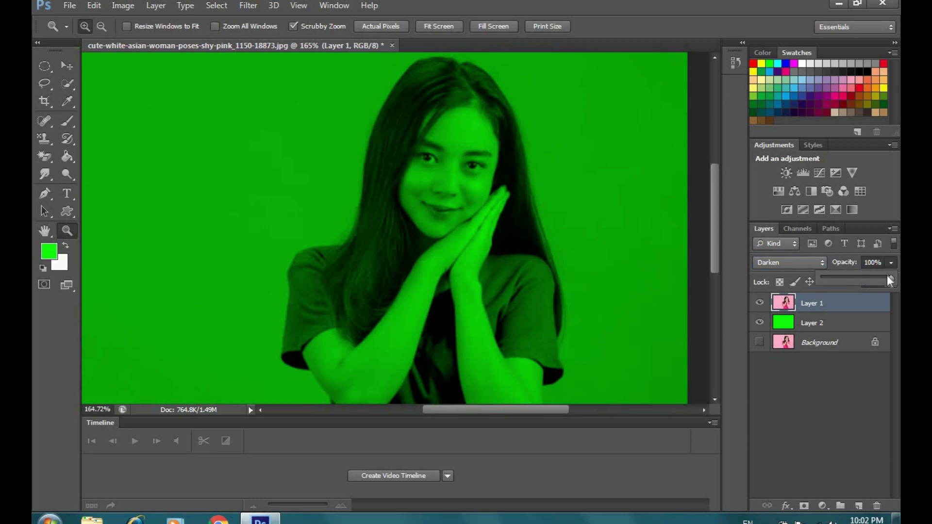
drag(872, 282, 857, 287)
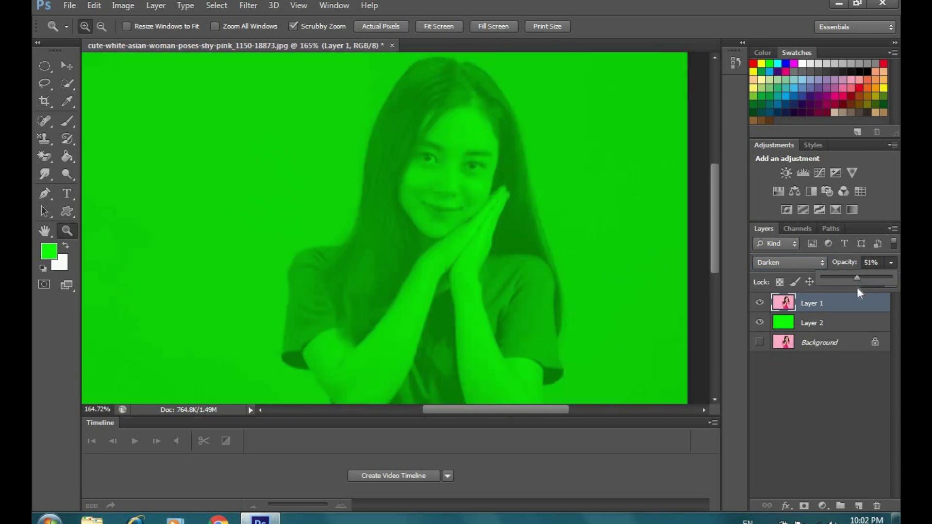
click(892, 281)
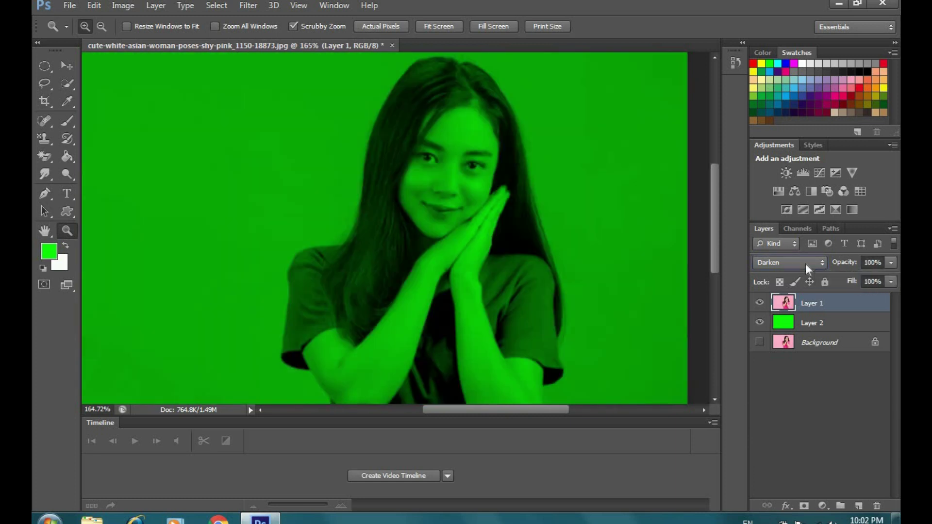
Try the Multiply and Lighten blend modes on Layer 1 over the green layer.
click(806, 263)
click(764, 45)
click(804, 265)
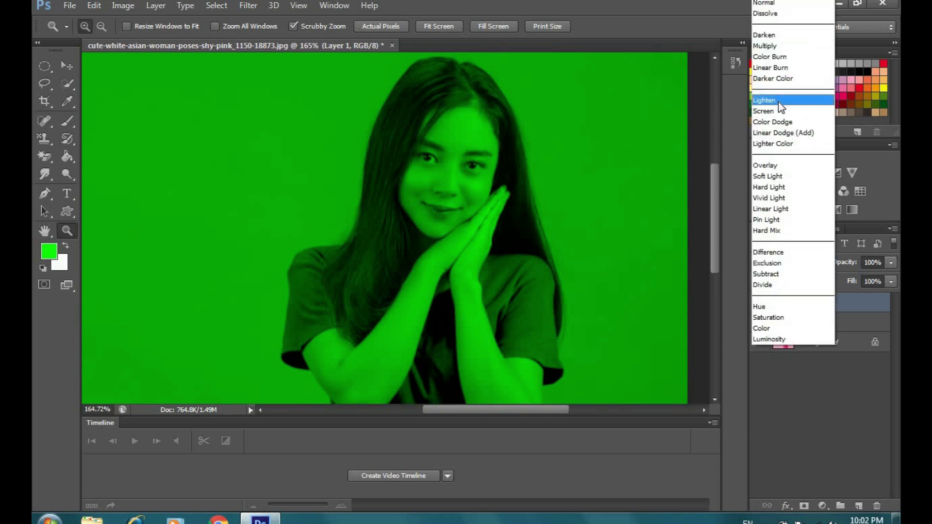
click(780, 102)
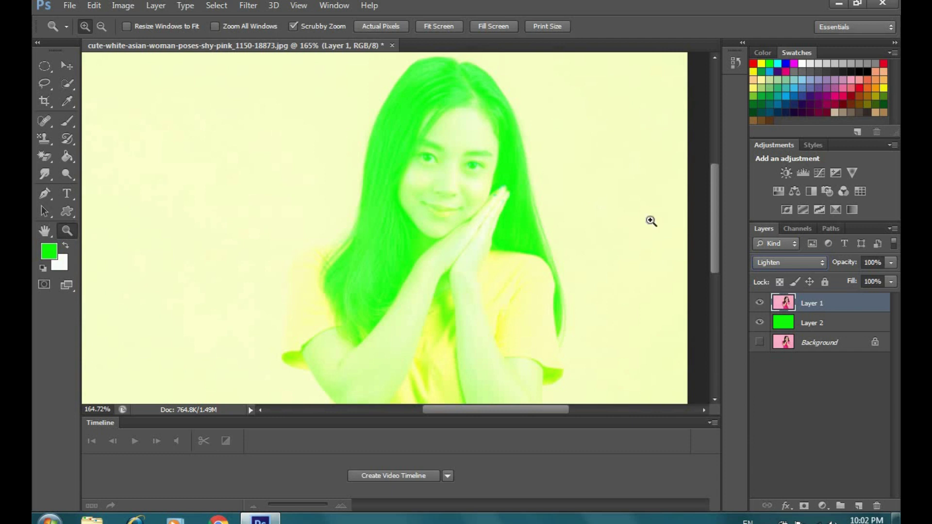
Try the Hard Light and Hue blend modes on Layer 1.
click(778, 261)
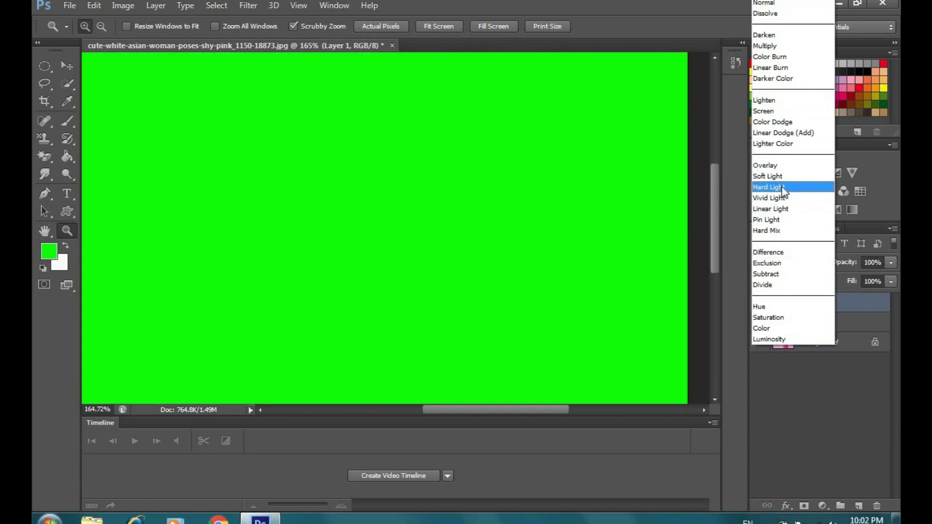
click(781, 187)
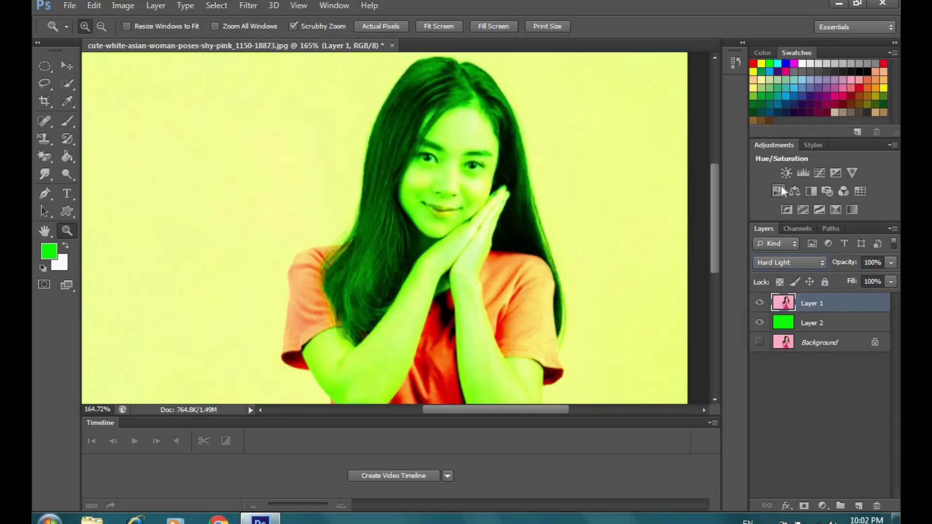
click(798, 264)
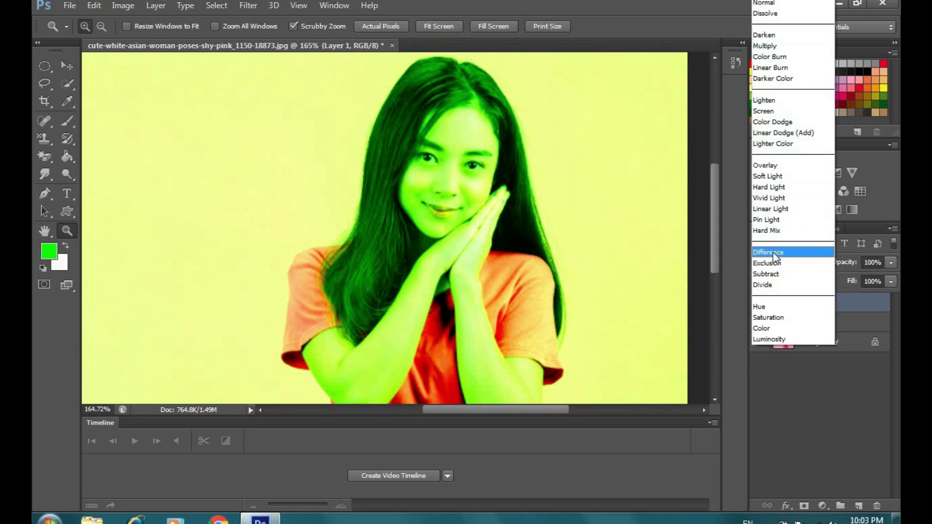
click(769, 308)
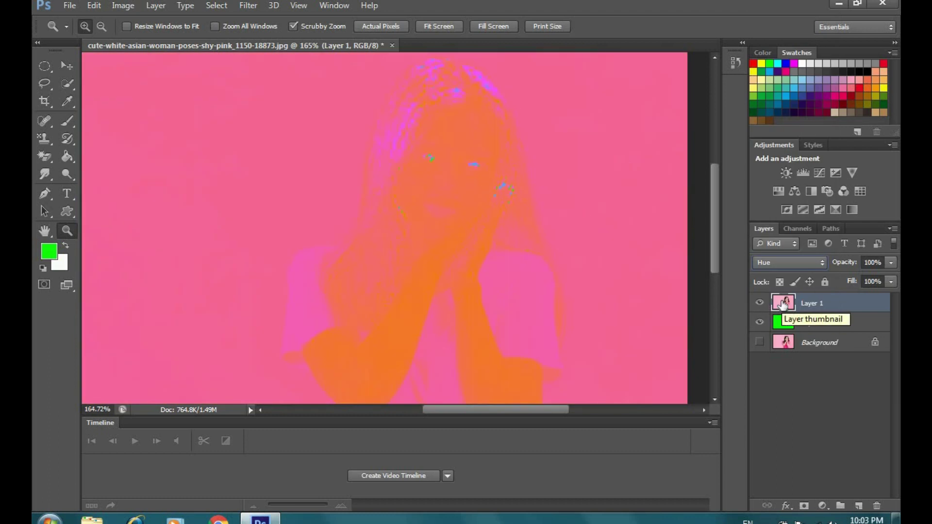
Set Layer 1's blend mode to Saturation and inspect the result on the portrait.
click(788, 265)
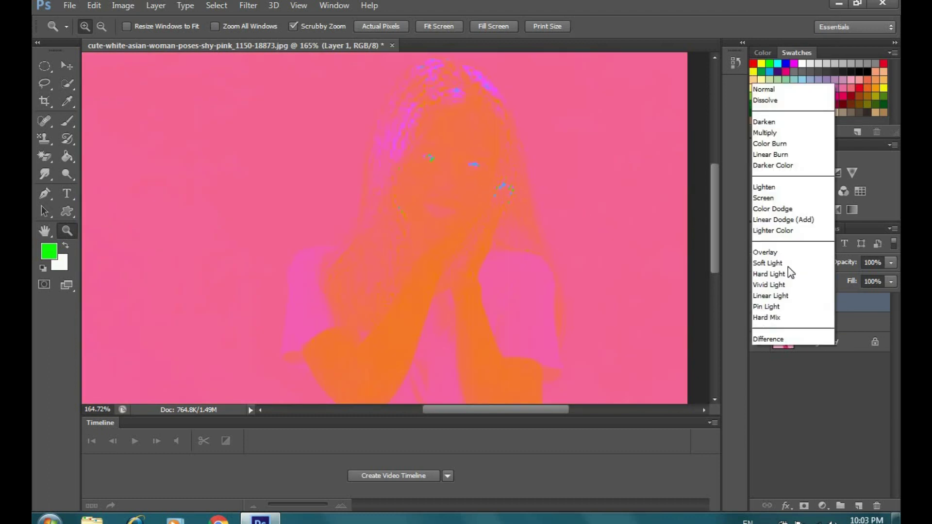
click(771, 319)
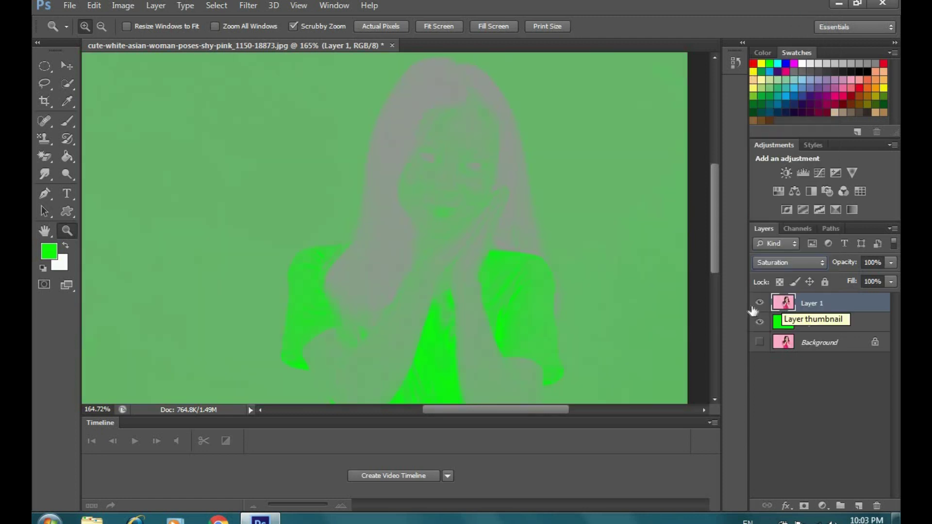
mouse_move(713, 230)
mouse_down()
mouse_move(714, 285)
mouse_move(715, 214)
mouse_move(716, 228)
mouse_up()
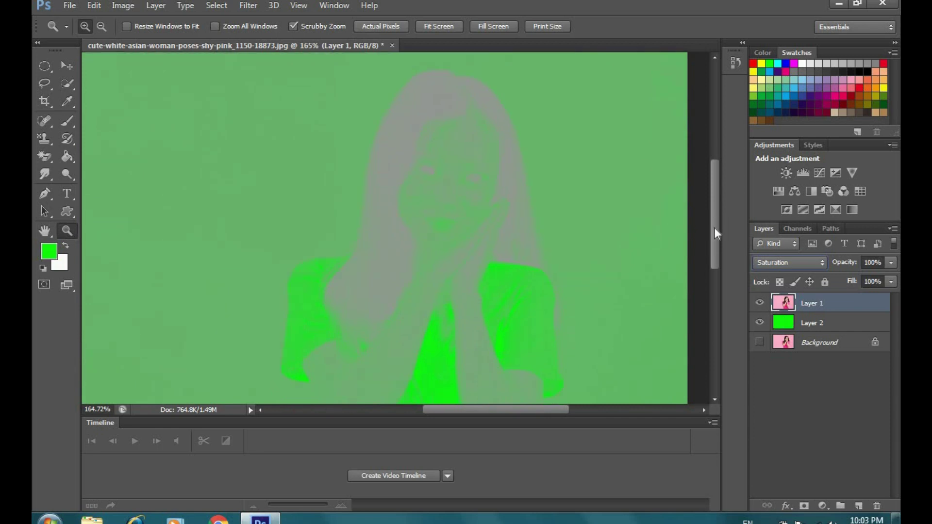
Delete the solid green Layer 2 from beneath the portrait.
drag(714, 228, 715, 229)
click(759, 323)
drag(782, 324, 877, 512)
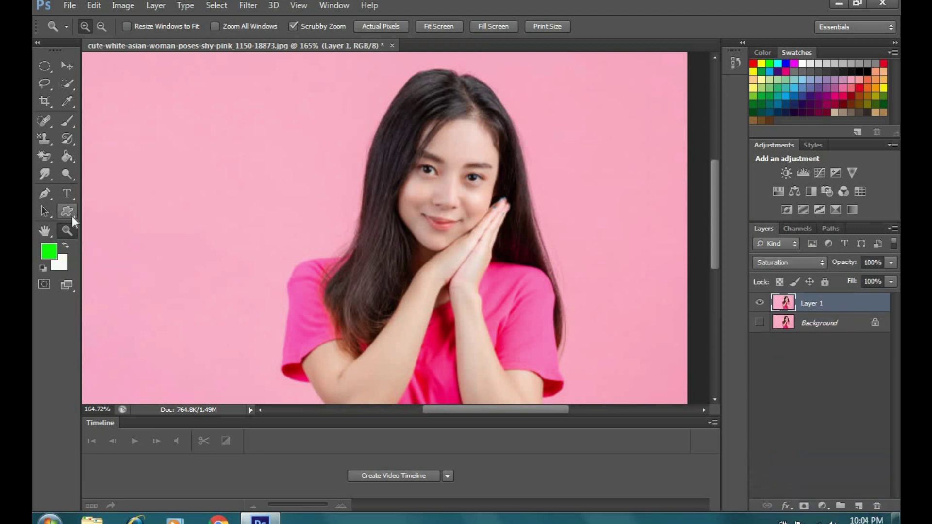
Draw a four-leaf clover custom shape about 49 × 57 px on the pink background beside the woman.
click(72, 216)
click(558, 24)
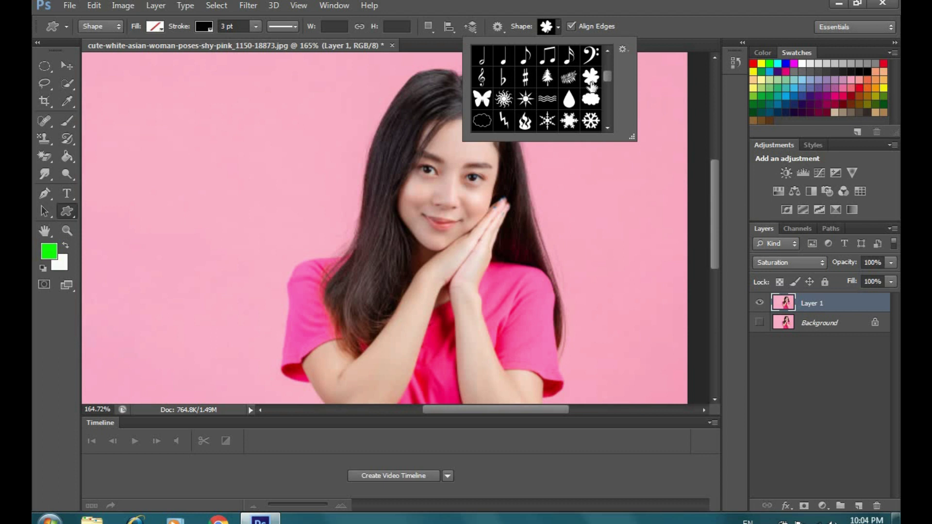
drag(201, 149, 253, 212)
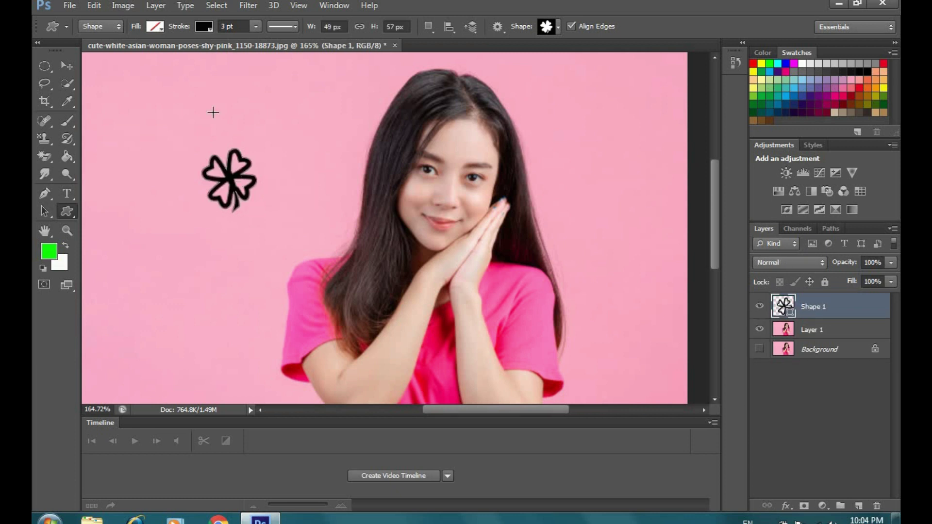
Give the clover shape a bright green fill and remove its stroke.
click(158, 25)
click(89, 92)
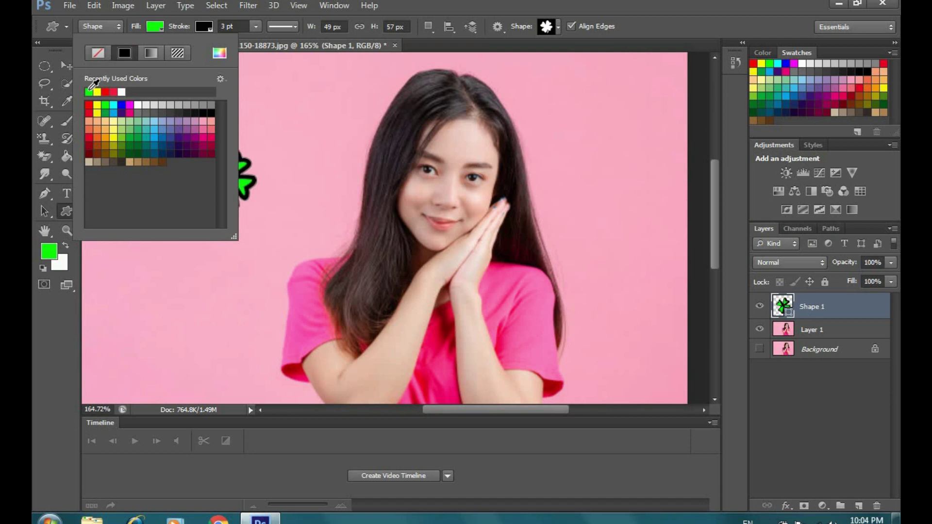
click(209, 27)
click(212, 27)
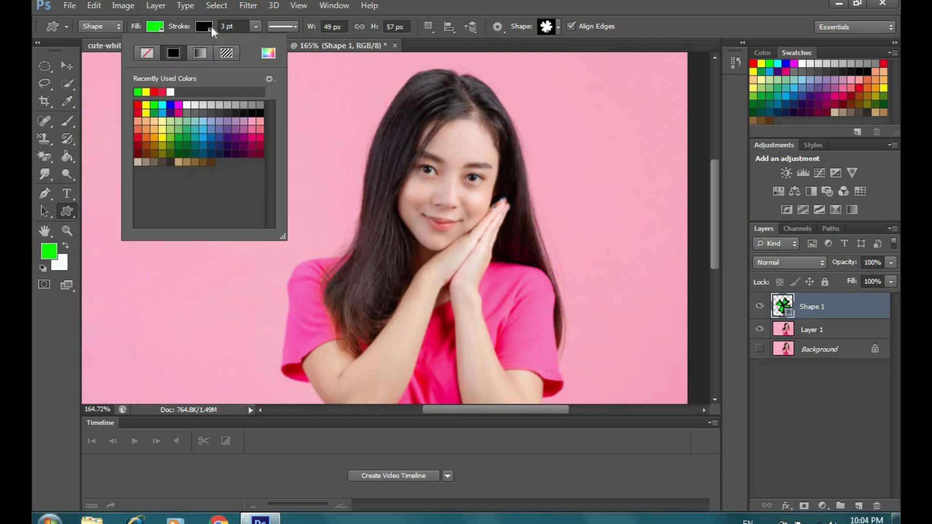
click(151, 51)
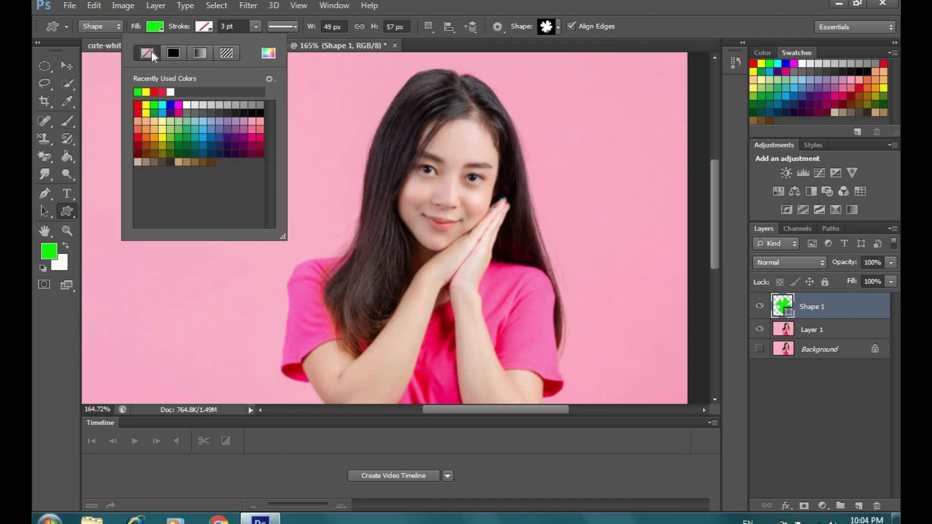
click(207, 26)
Scale the clover to about 76% width and 72% height and move it onto the shirt below the shoulder, beside the hands.
key(v)
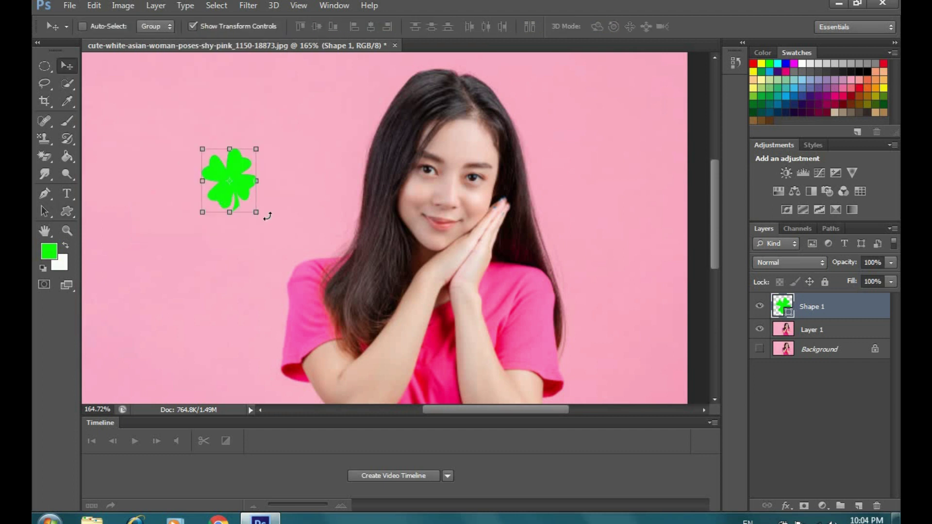
drag(259, 216, 245, 198)
drag(223, 171, 517, 299)
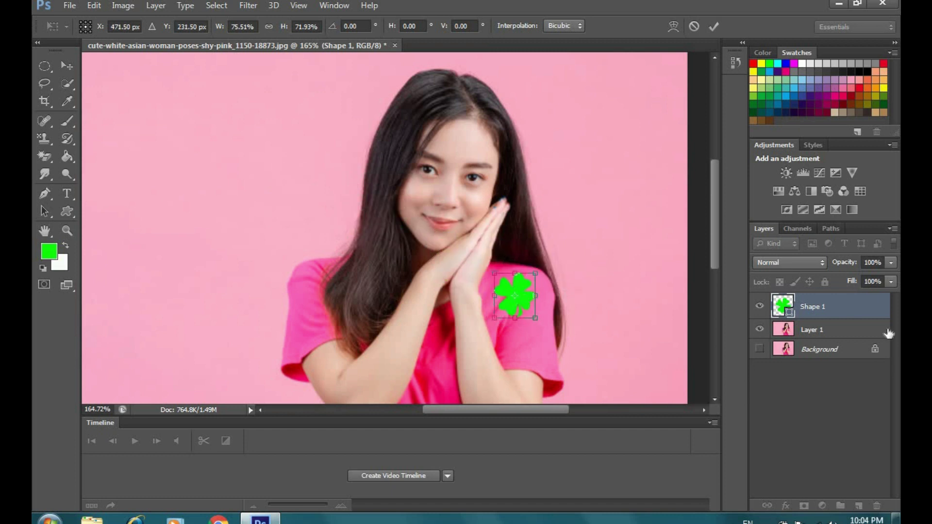
Set the clover layer's blend mode to Dissolve, try 73% and 54% opacity, and settle on 87%.
click(794, 263)
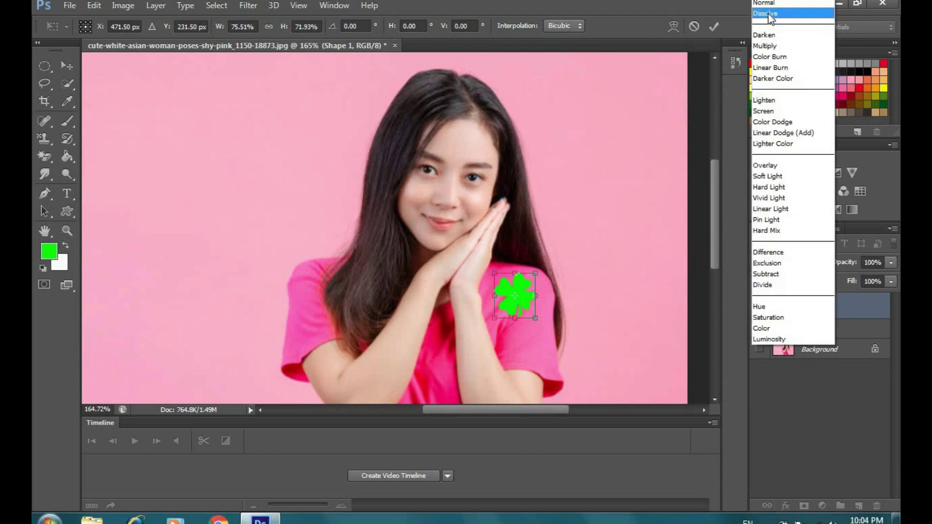
click(768, 14)
click(891, 263)
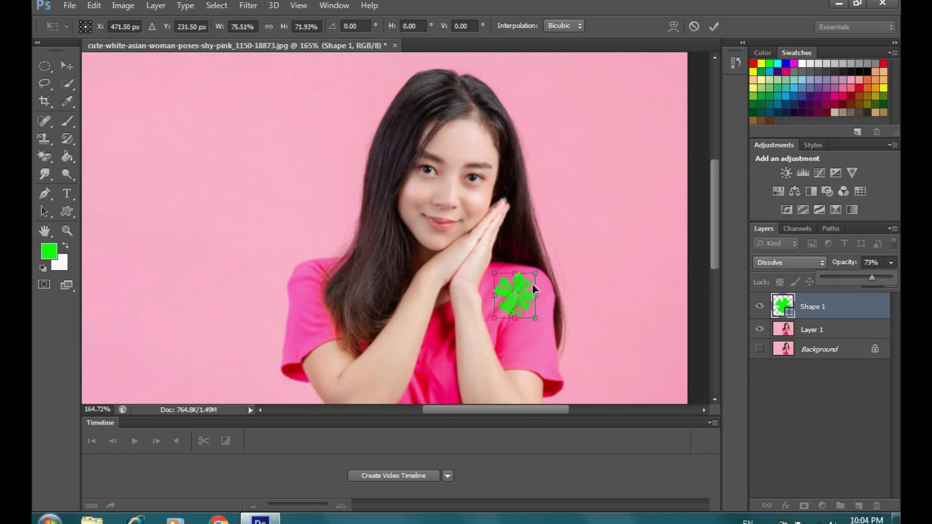
click(67, 230)
click(485, 197)
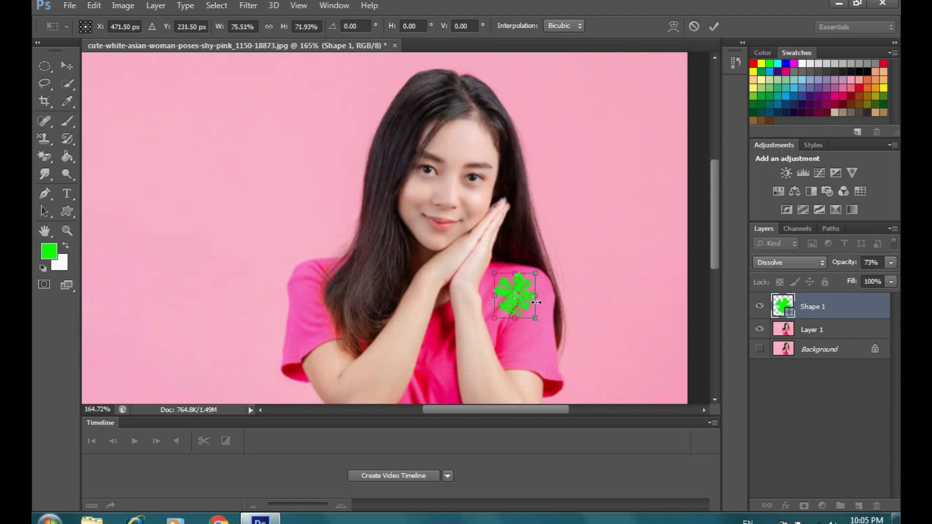
click(890, 262)
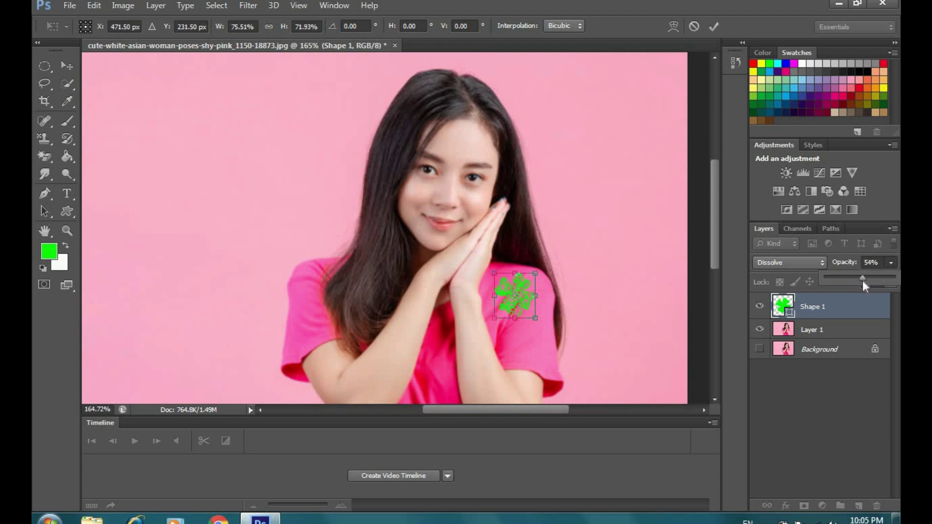
drag(863, 281, 886, 281)
Try the Darken and Multiply blend modes on the clover layer.
click(804, 263)
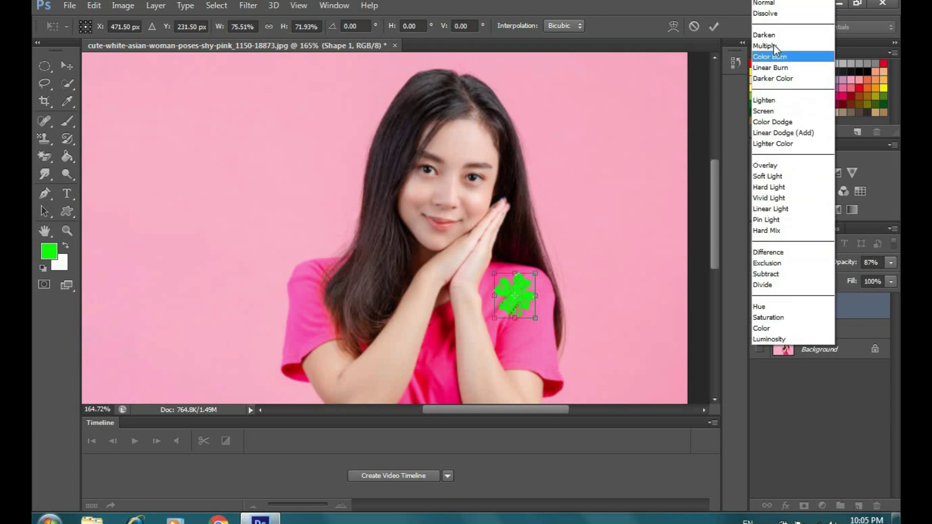
click(770, 34)
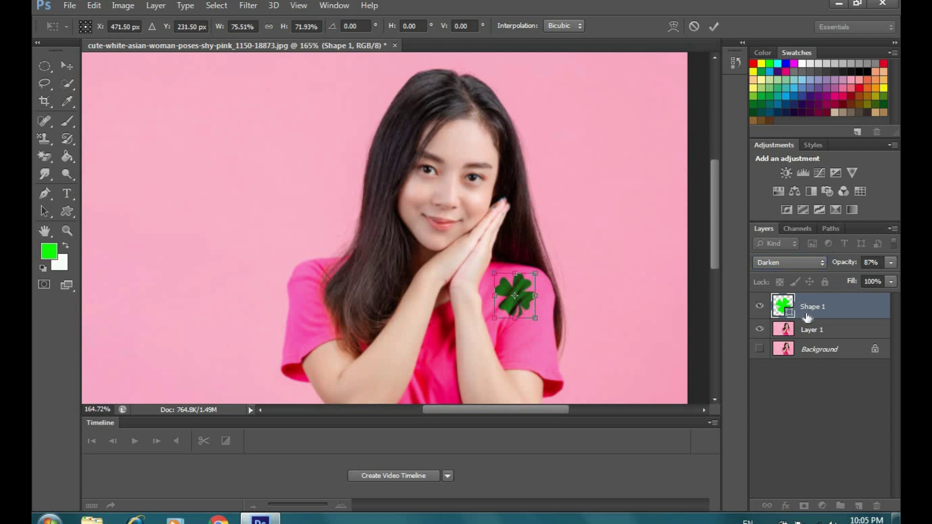
click(789, 262)
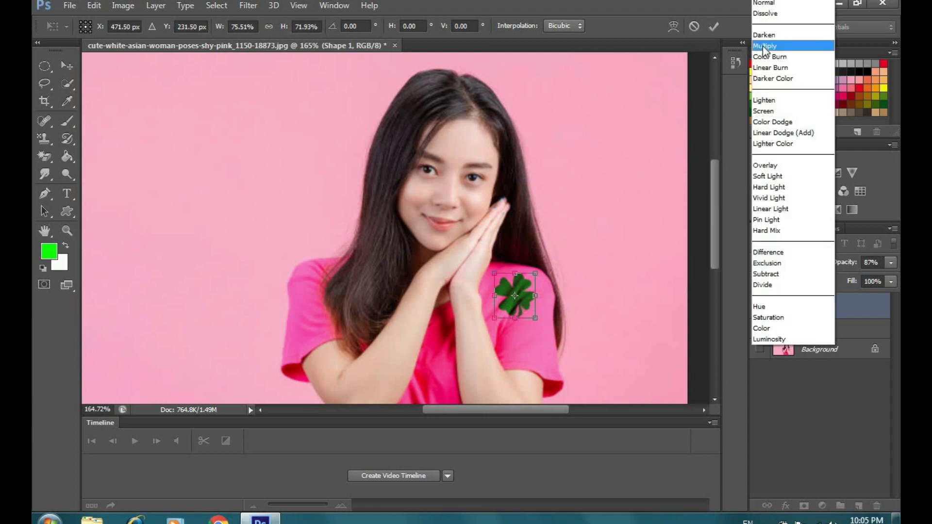
click(760, 45)
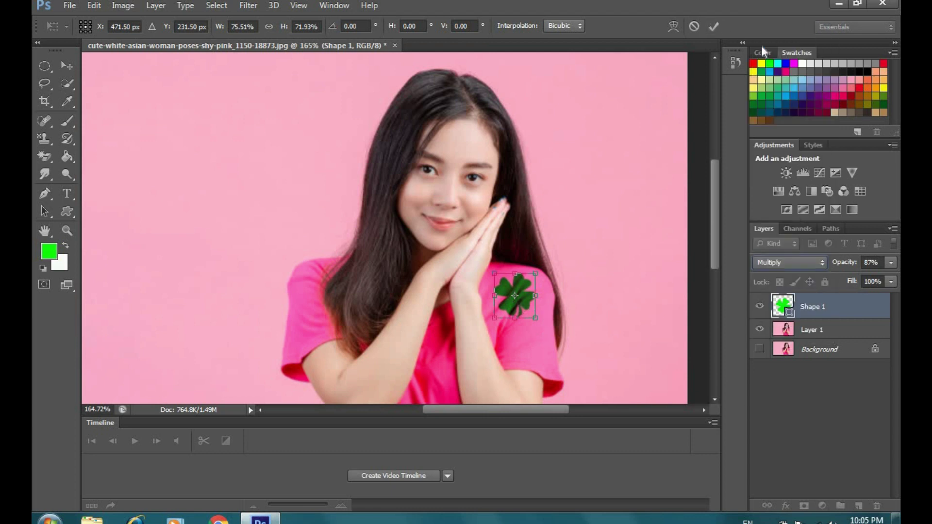
Try the Lighten and Screen blend modes on the clover layer.
click(776, 266)
click(770, 101)
click(761, 258)
click(761, 108)
Set the clover layer's blend mode to Color and commit its transform.
click(805, 264)
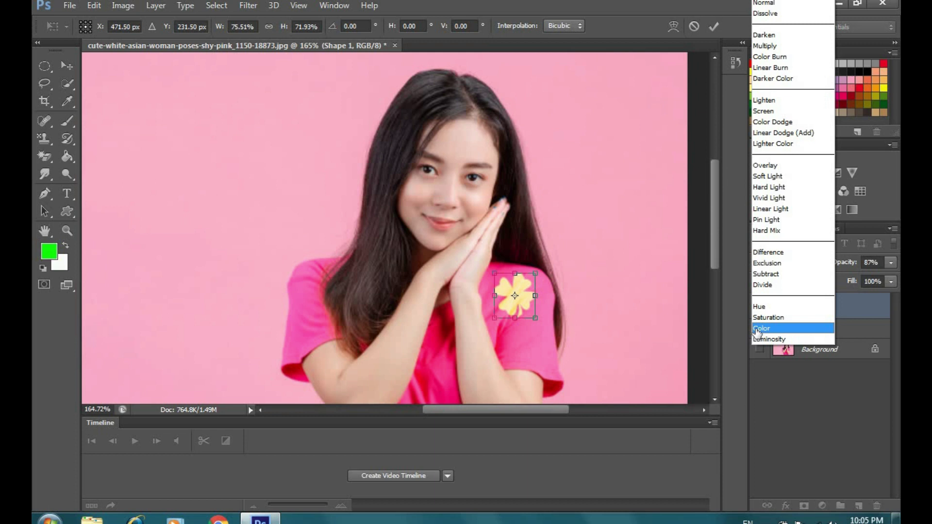
click(757, 329)
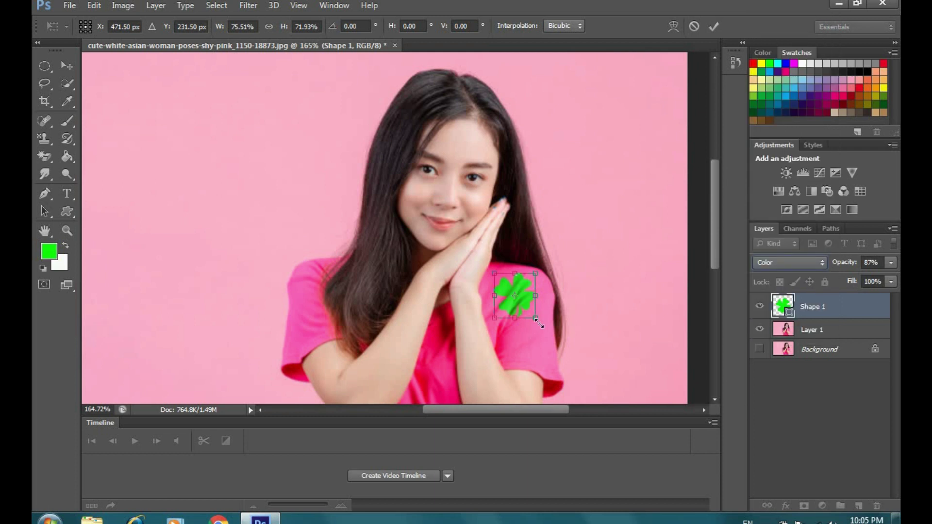
click(712, 27)
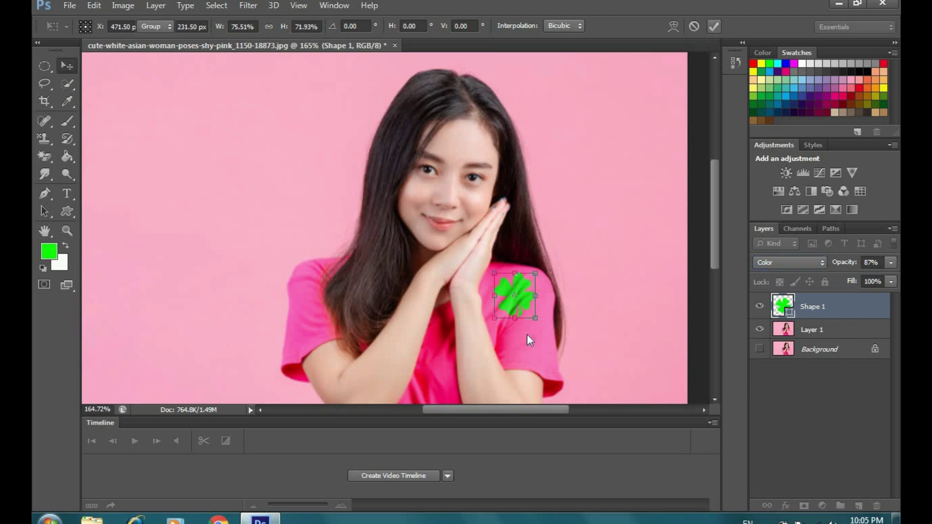
key(Return)
Draw a second green clover about 38 × 38 px on the lower part of the shirt, below the bent elbow.
mouse_move(718, 220)
mouse_down()
mouse_move(716, 247)
mouse_move(711, 225)
mouse_up()
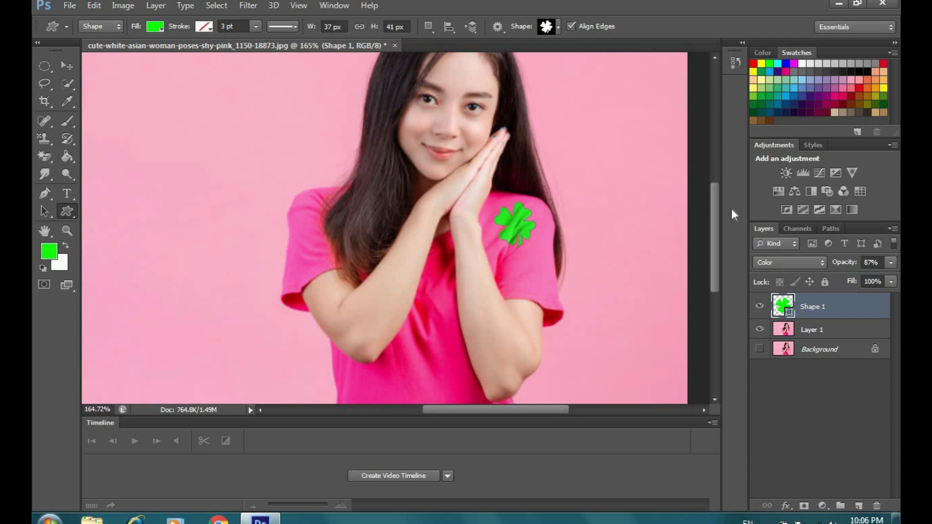
mouse_move(714, 226)
mouse_down()
mouse_move(718, 265)
mouse_move(719, 244)
mouse_up()
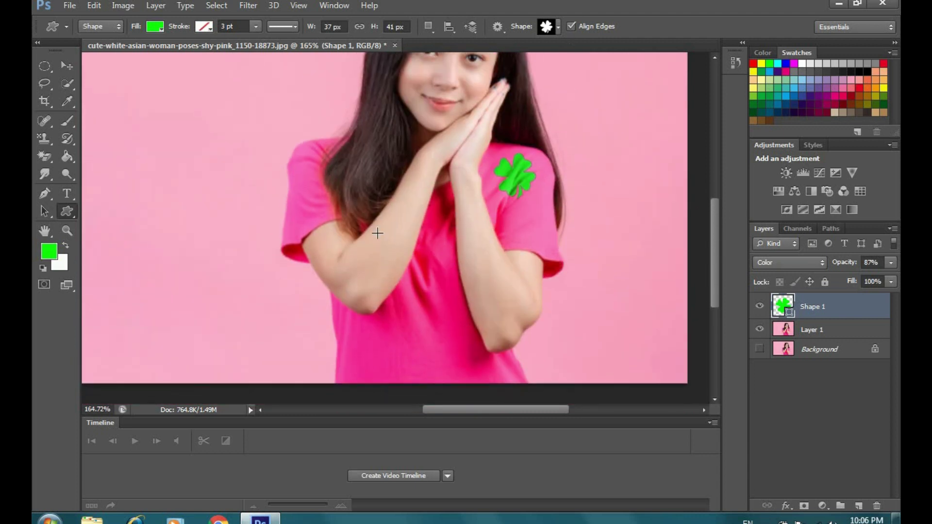
drag(356, 323, 397, 365)
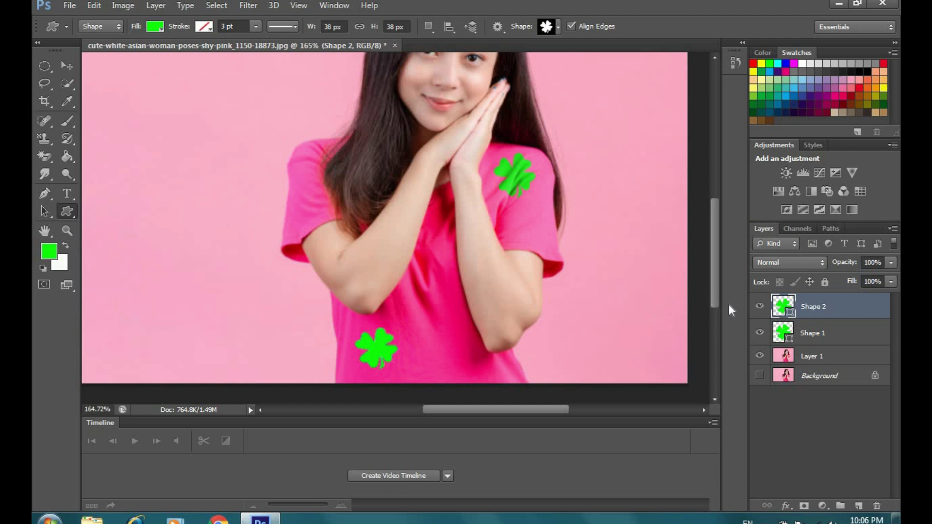
Set the second clover layer's blend mode to Color.
click(822, 264)
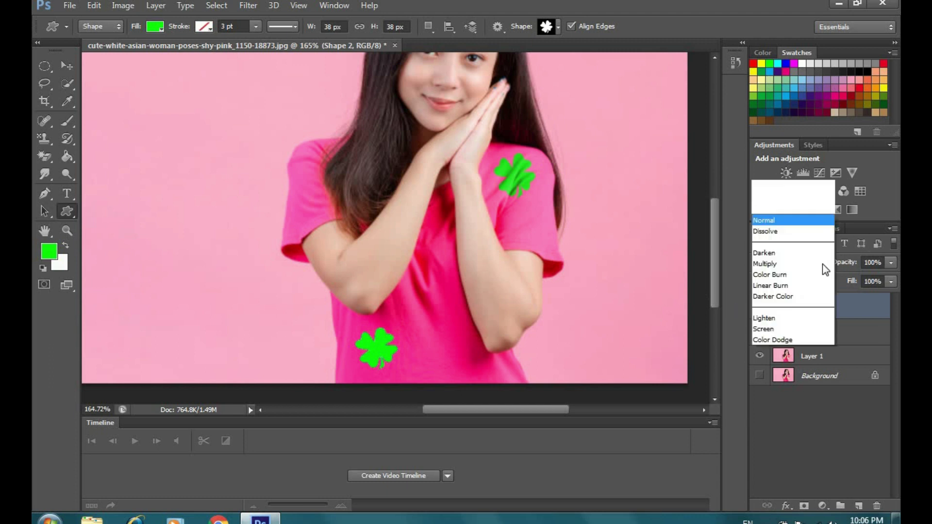
click(786, 328)
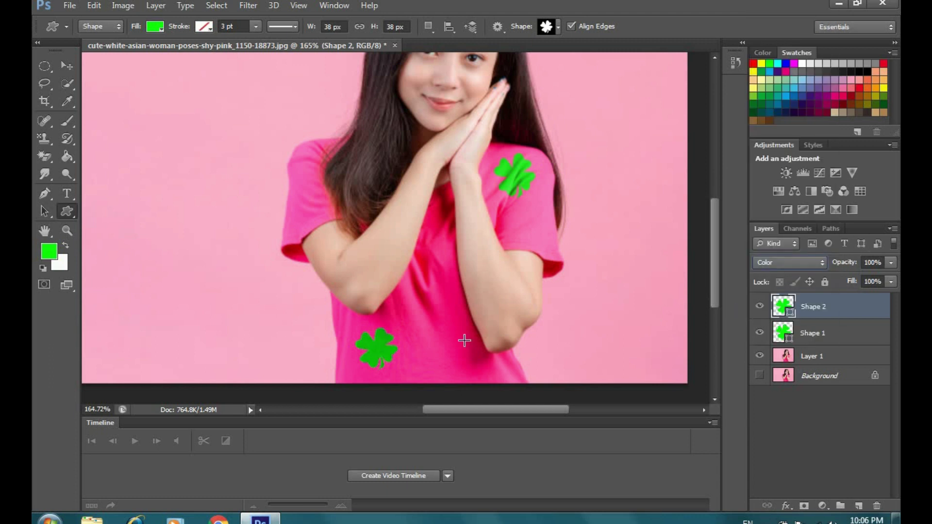
click(371, 341)
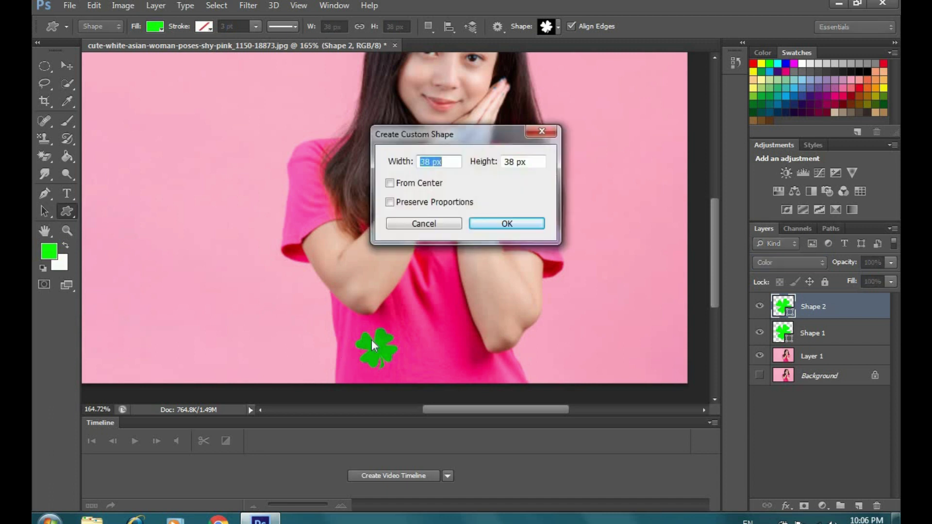
click(420, 224)
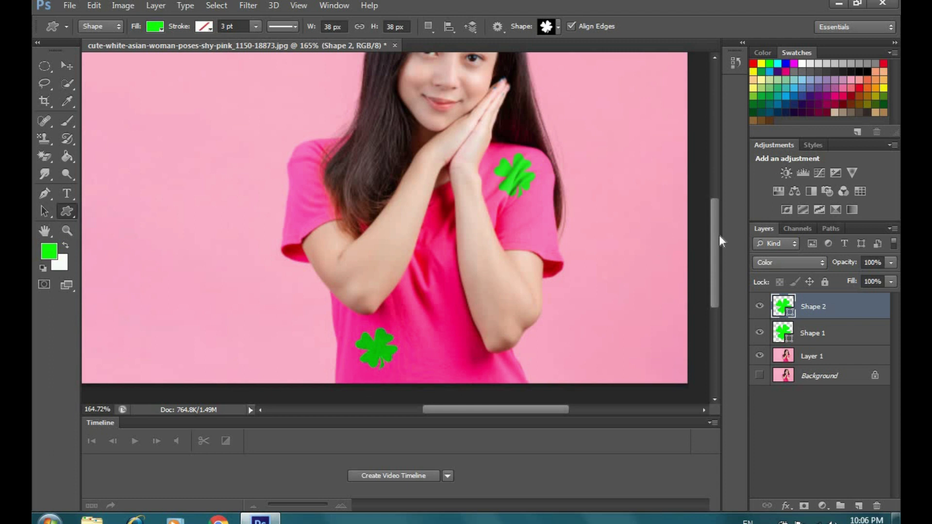
drag(717, 235, 717, 215)
scroll(720, 228, down, 1)
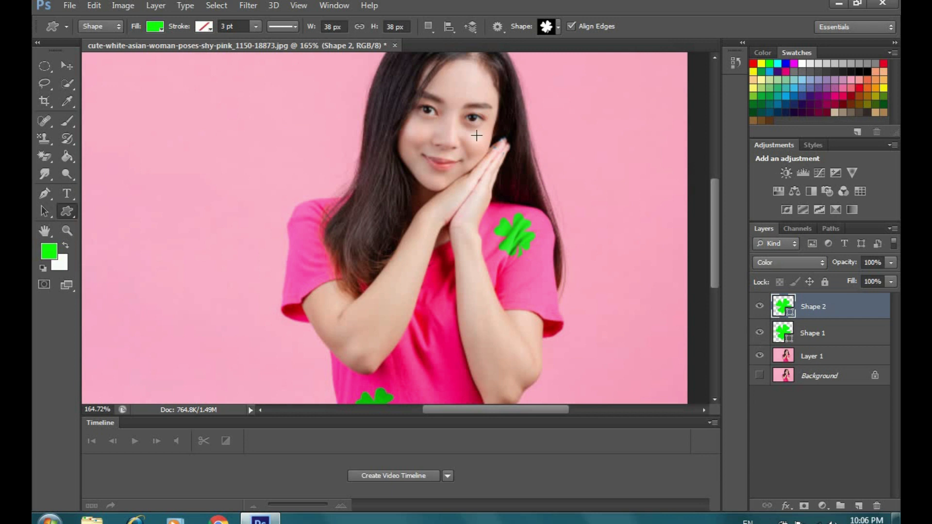
mouse_move(713, 202)
mouse_down()
mouse_move(712, 187)
mouse_move(715, 207)
mouse_up()
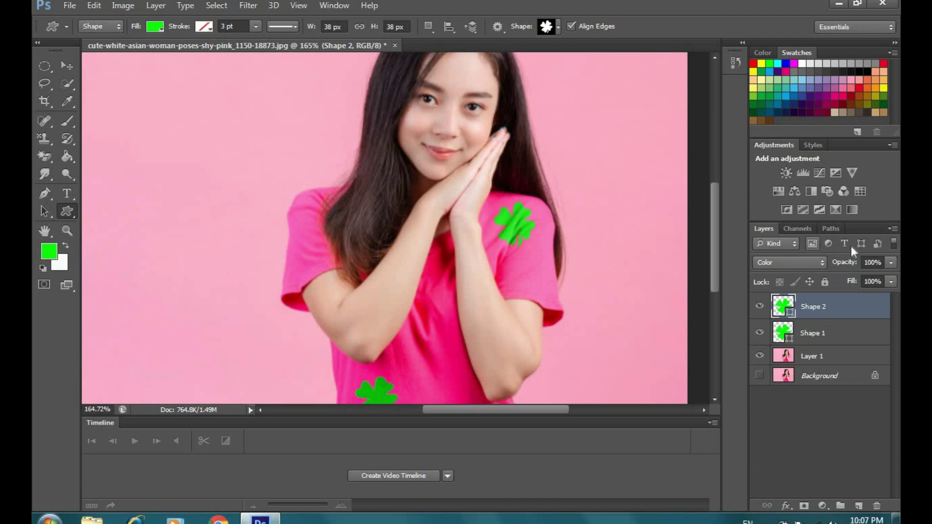
Filter the layer list by kind to pixel layers only, and clear the filter again.
click(781, 245)
click(782, 244)
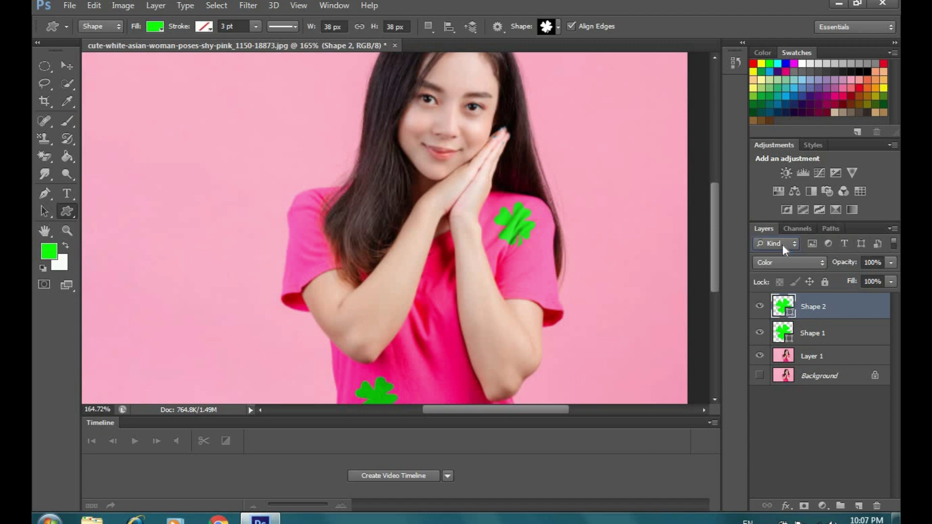
click(813, 244)
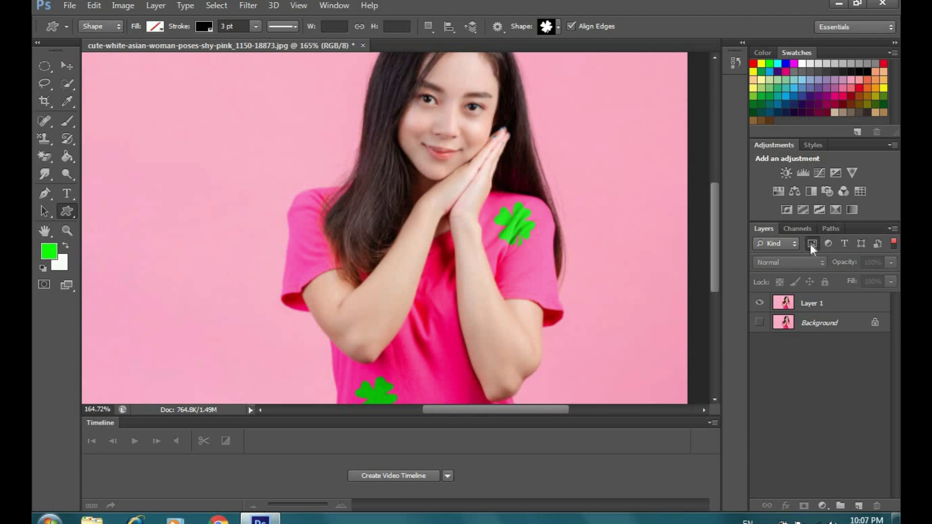
click(811, 244)
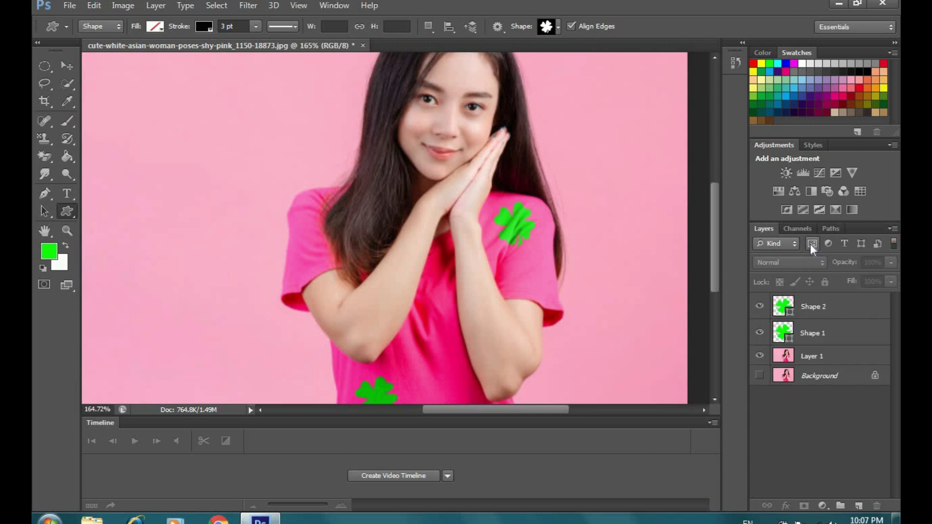
Try filtering the layer list by adjustment and type layers, add pixel layers, and clear the filters.
click(831, 244)
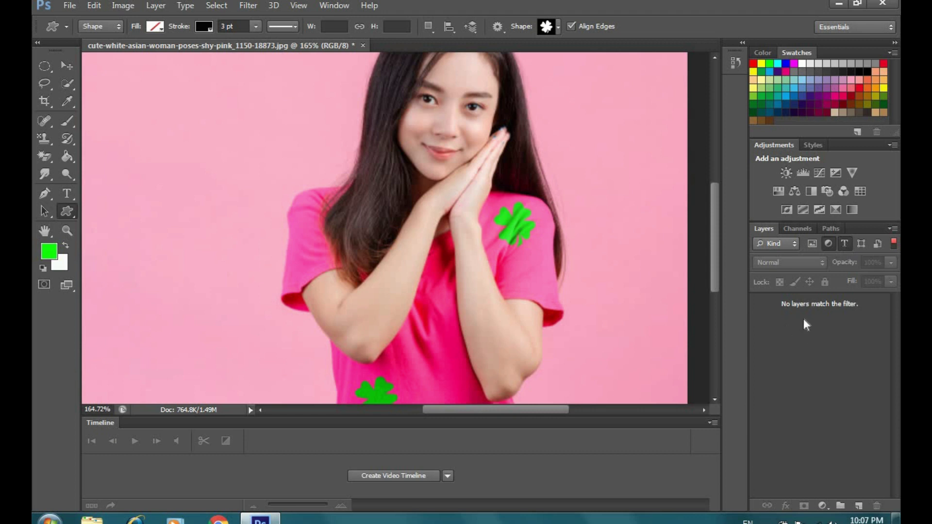
click(811, 245)
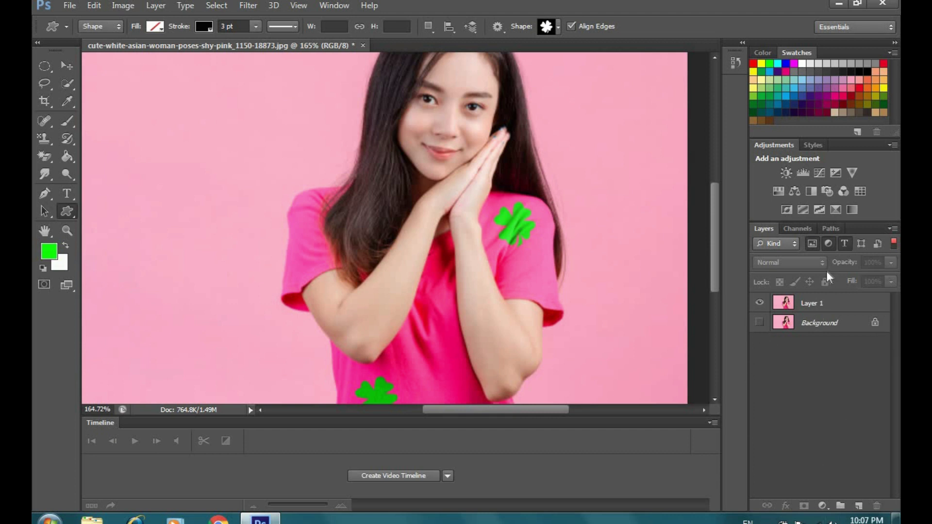
click(811, 243)
Switch the layer list's filter criterion to Name.
click(777, 243)
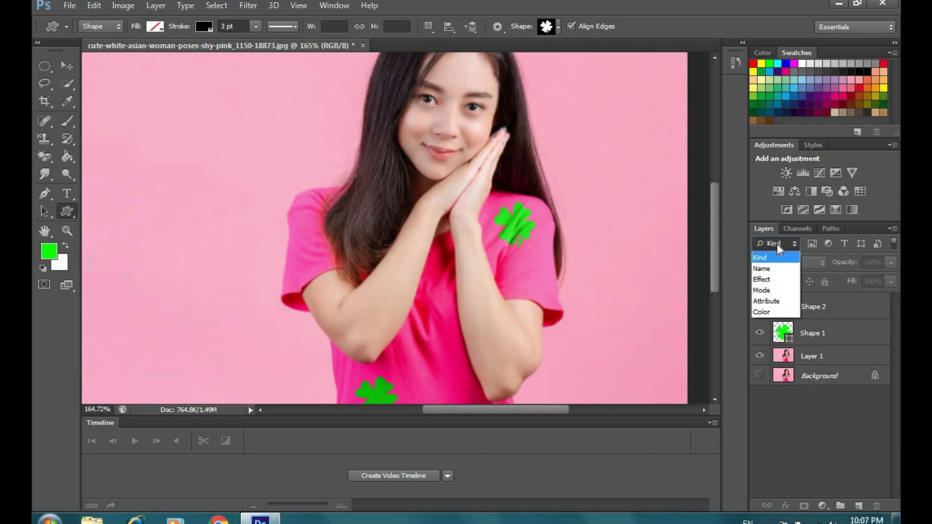
click(766, 269)
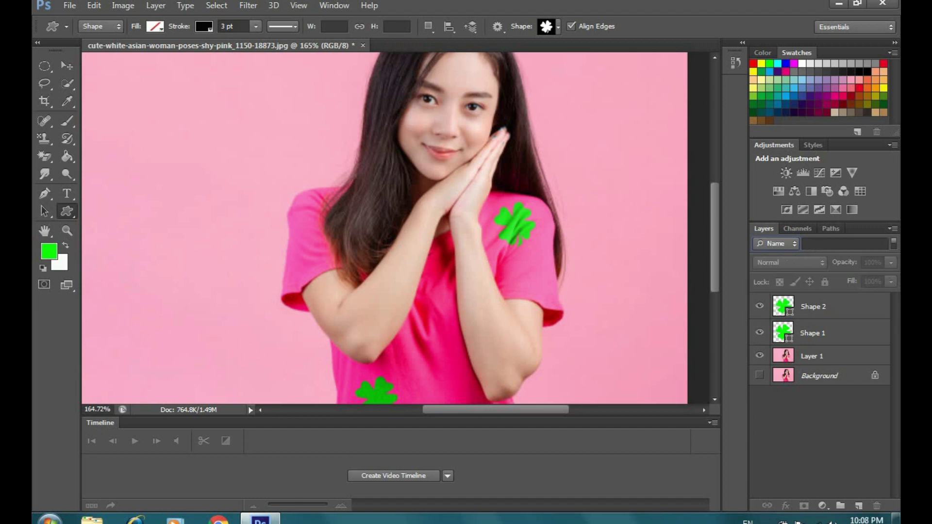
Filter the layer list by the name "layer 1", and clear the name filter again.
click(816, 244)
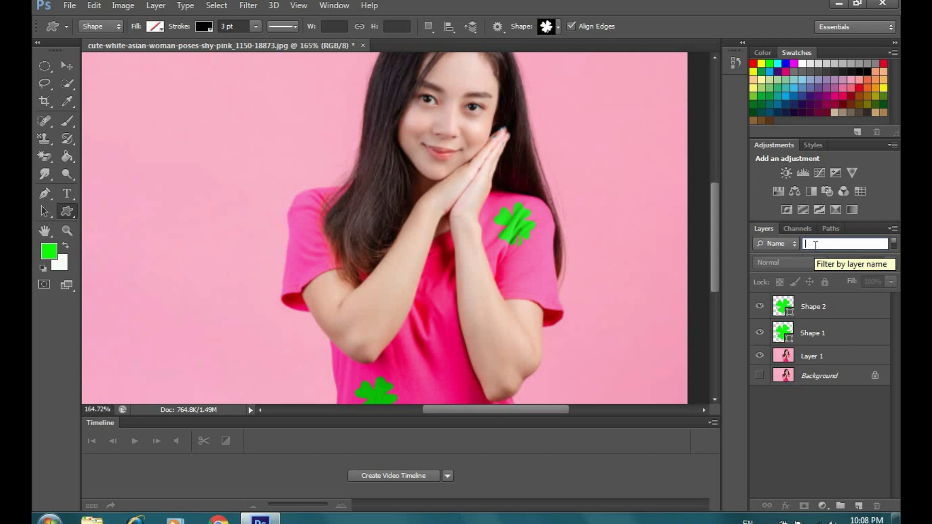
text(layer )
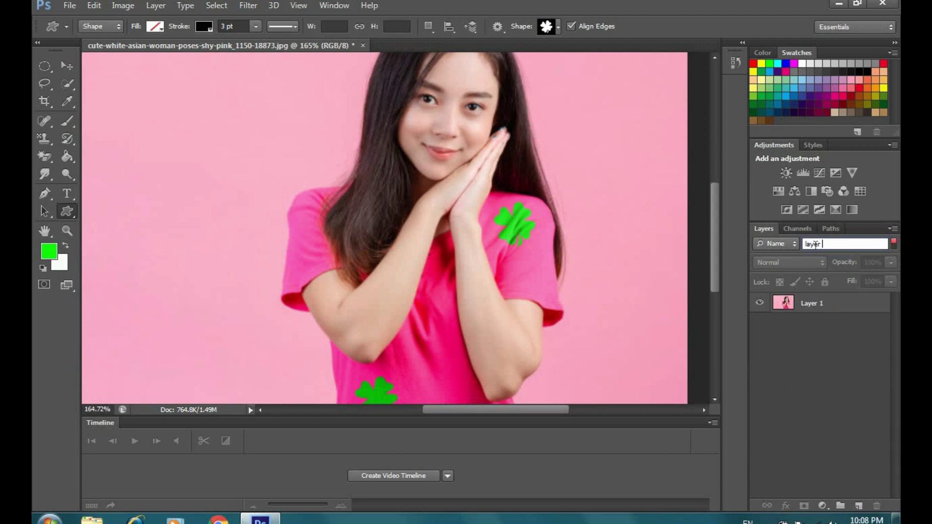
text(1)
drag(827, 243, 797, 246)
key(BackSpace)
Filter the layer list by the Bevel & Emboss effect and look at the choice of effects.
click(787, 245)
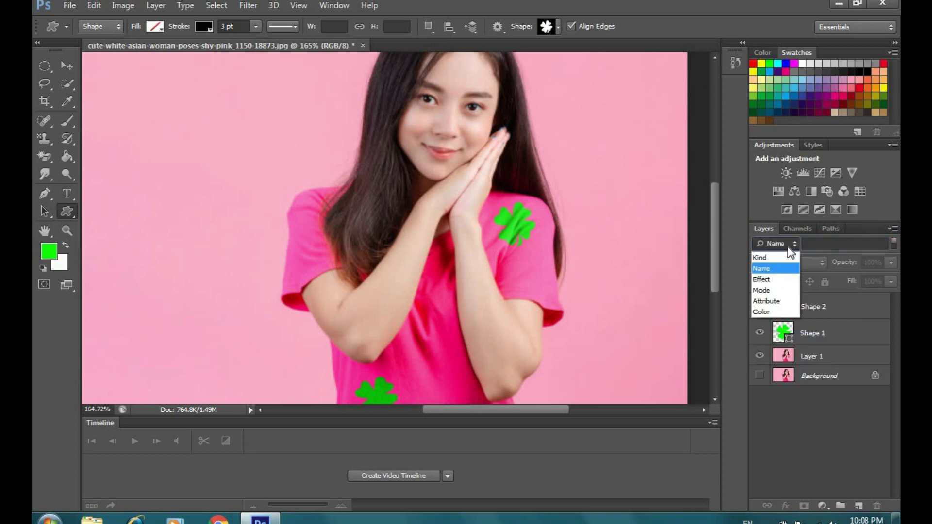
click(768, 278)
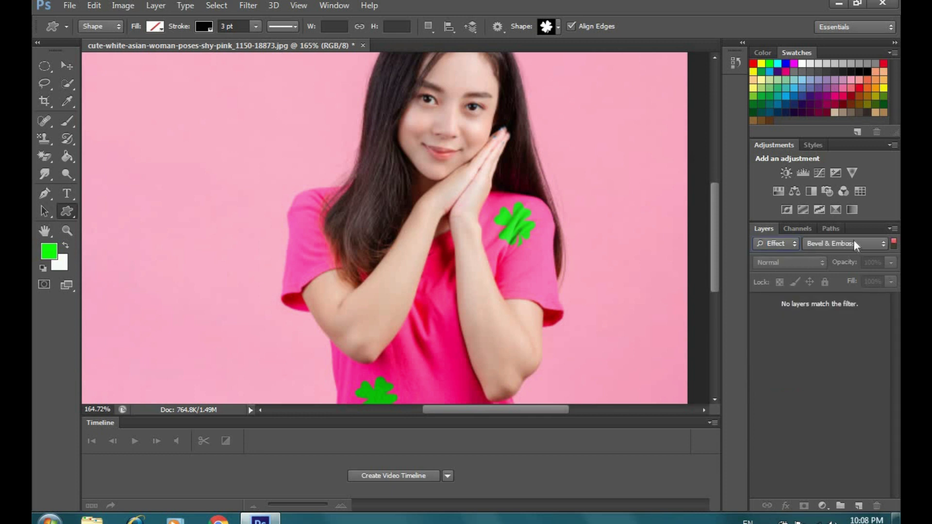
click(853, 240)
click(853, 240)
Filter the layer list by the Green color label, and turn layer filtering off again.
click(773, 243)
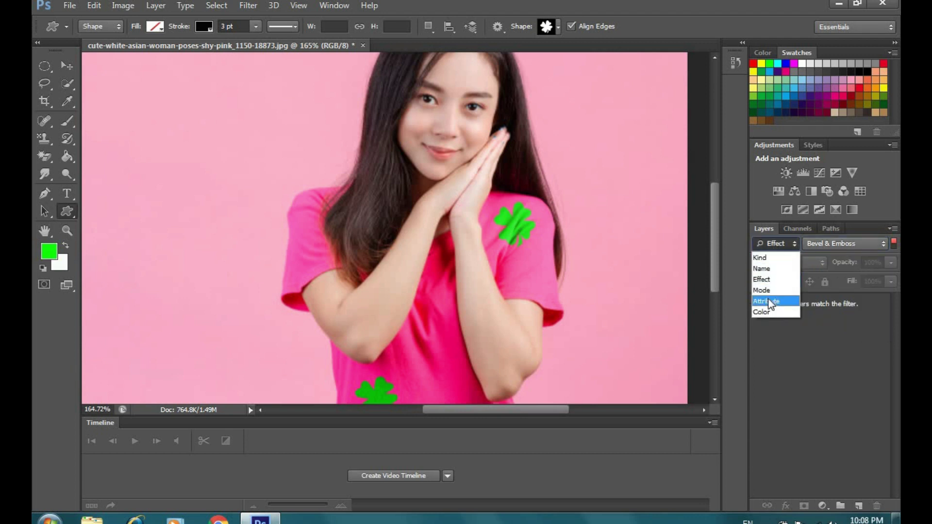
click(767, 311)
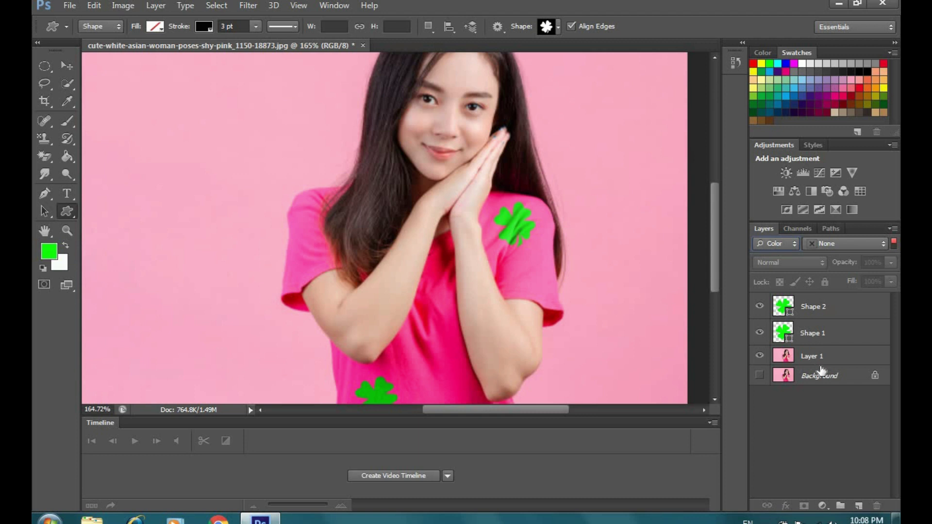
click(828, 245)
click(822, 310)
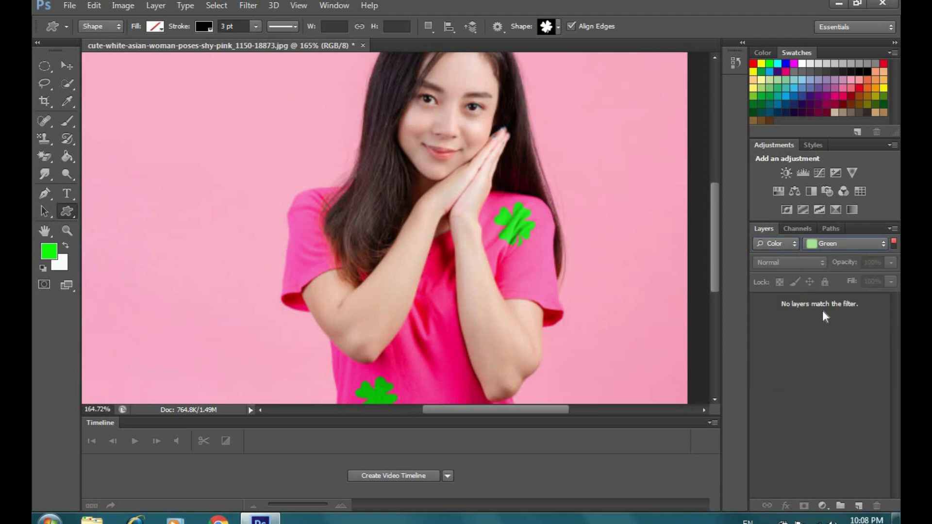
click(830, 244)
click(894, 243)
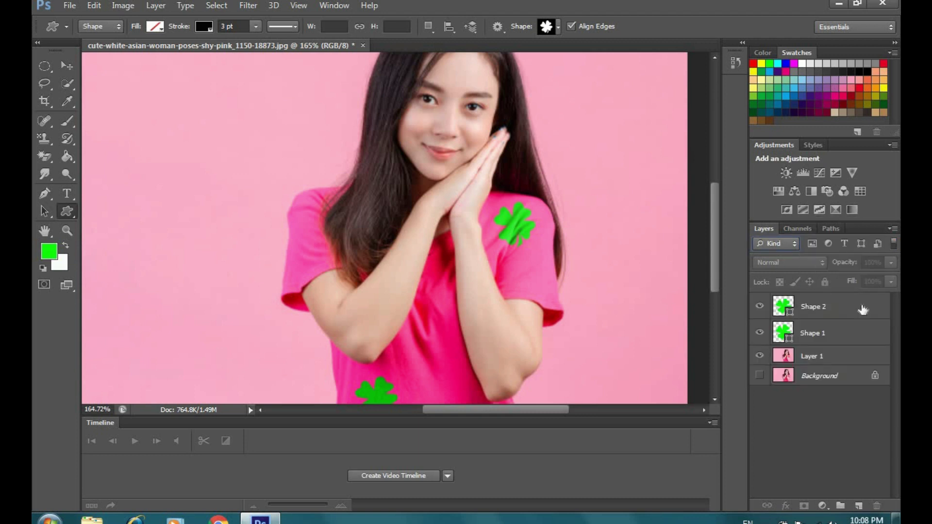
View the document's color channels and its paths, and return to the channels.
click(791, 229)
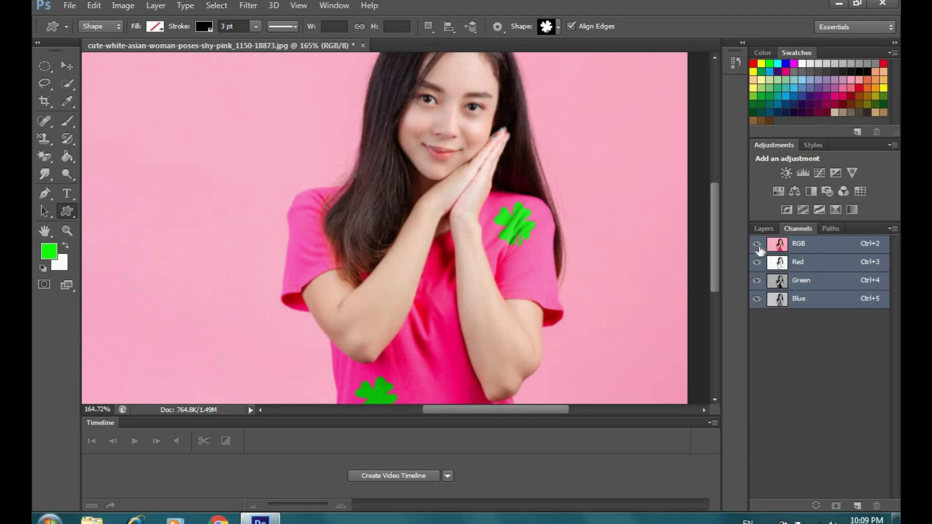
click(829, 229)
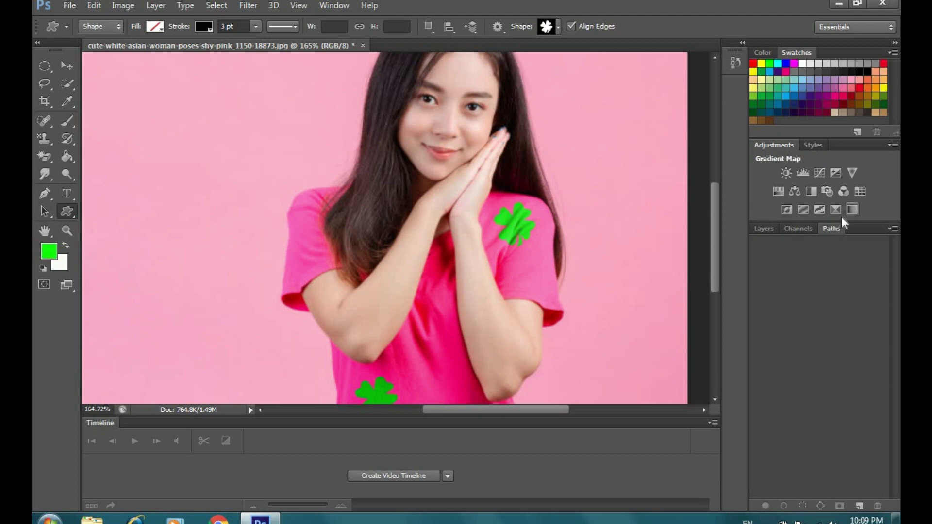
click(806, 228)
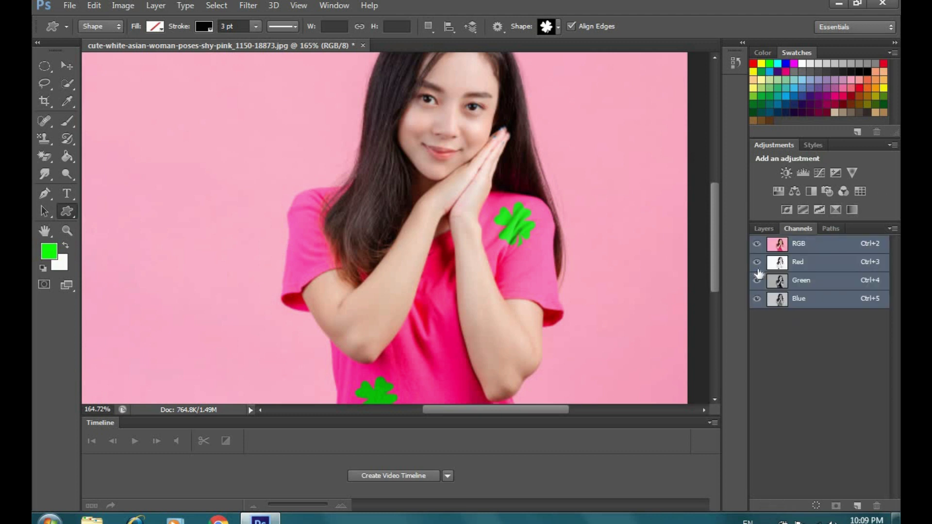
Preview the image without the Red channel, toggle the Green channel, restore all RGB channels, and return to the layer list.
click(757, 262)
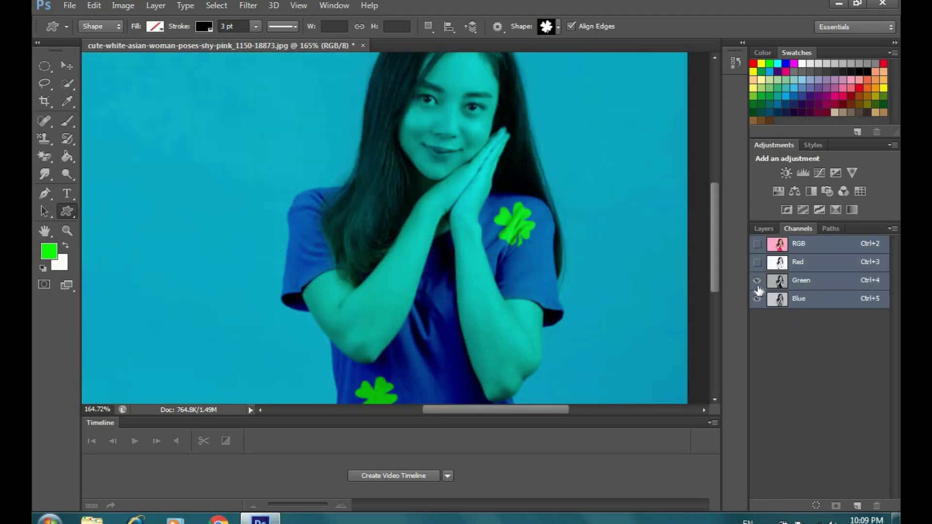
click(757, 281)
click(757, 280)
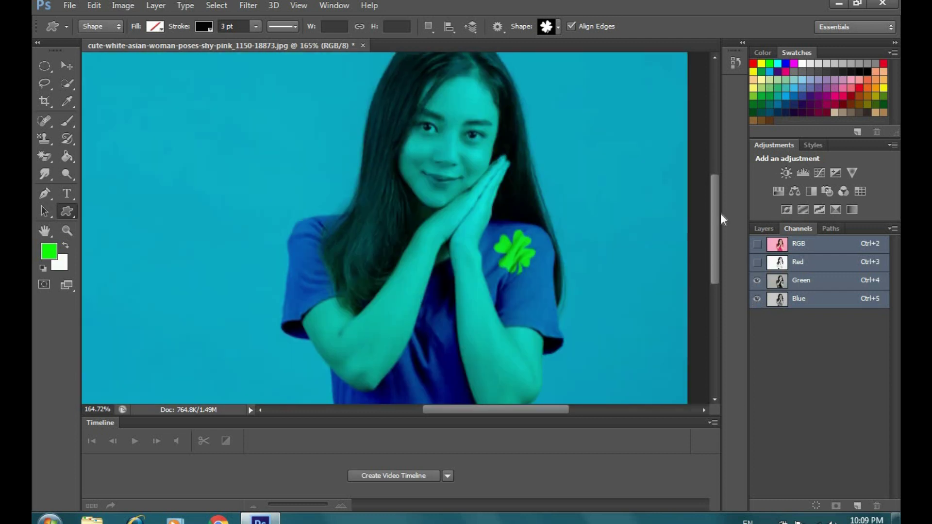
click(757, 245)
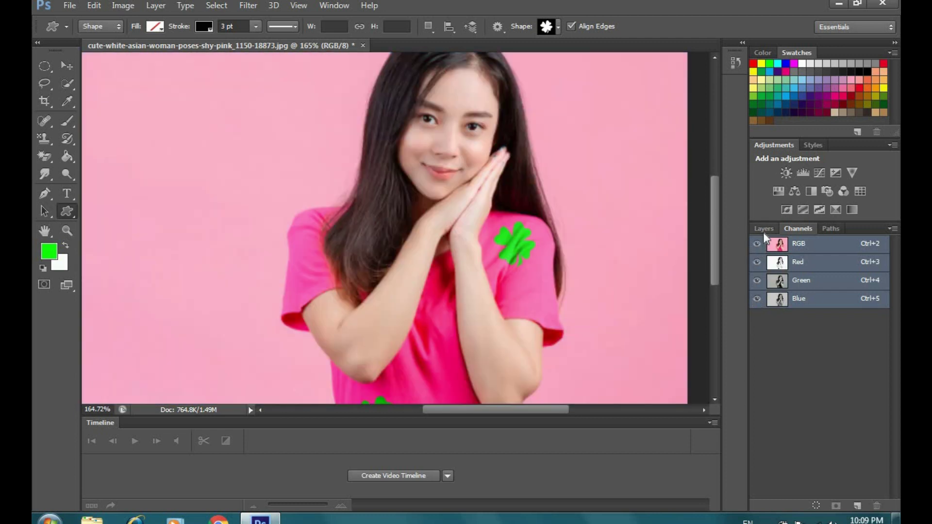
click(763, 230)
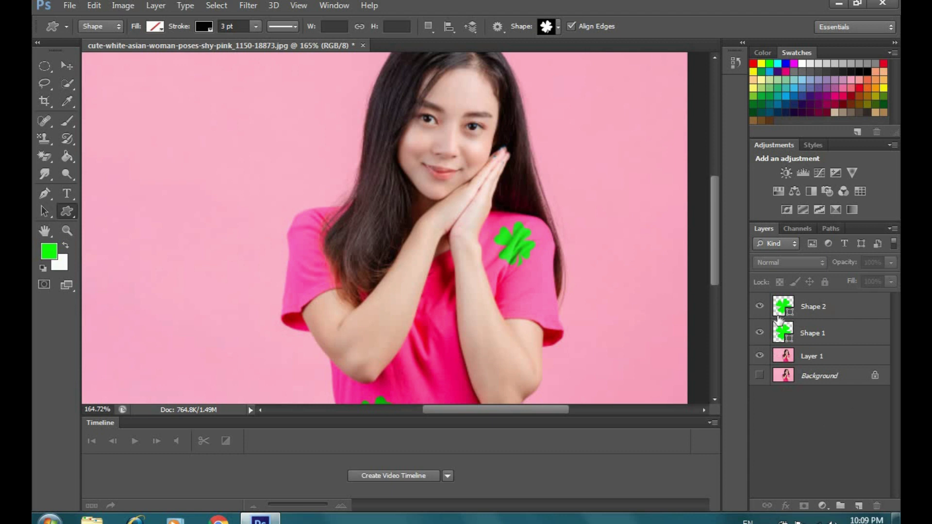